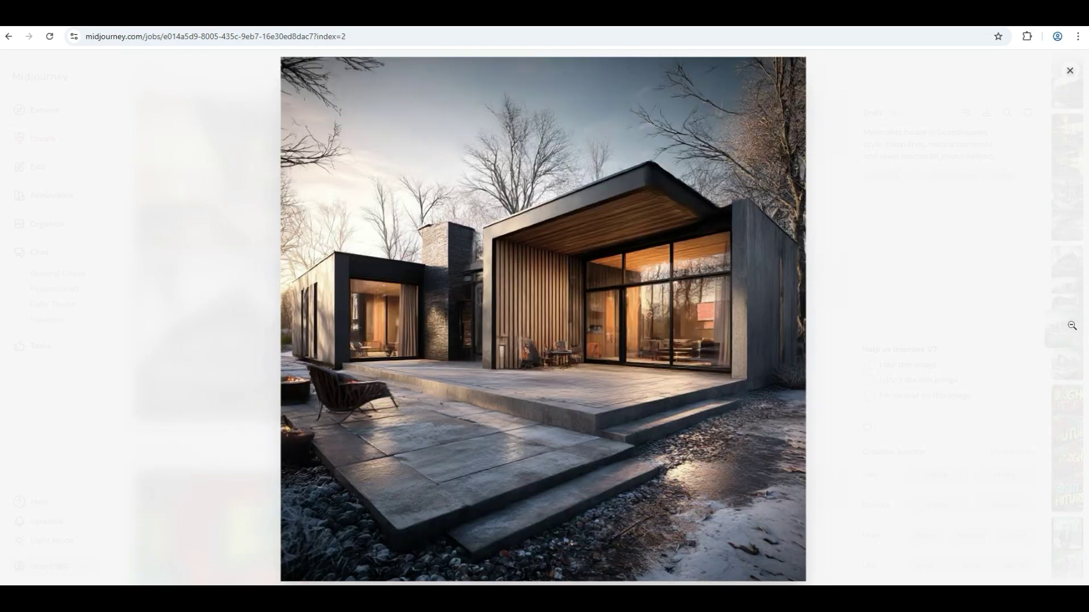
# - Browse the earlier renders, from winter, sunset and pond houses through gothic cathedrals to the brutalist buildings
pyautogui.click(1072, 325)
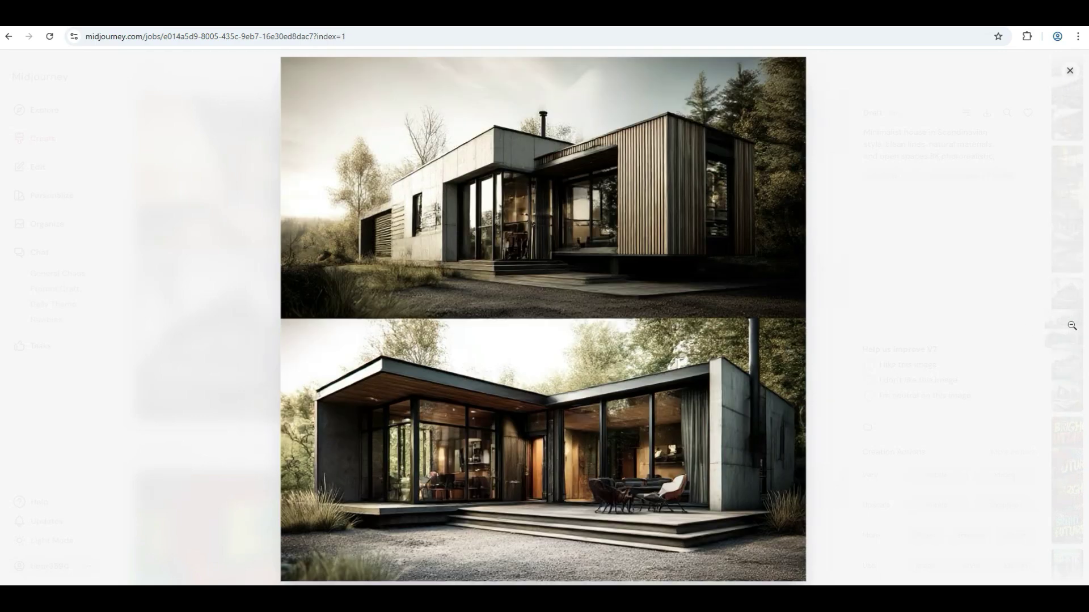
pyautogui.click(1072, 326)
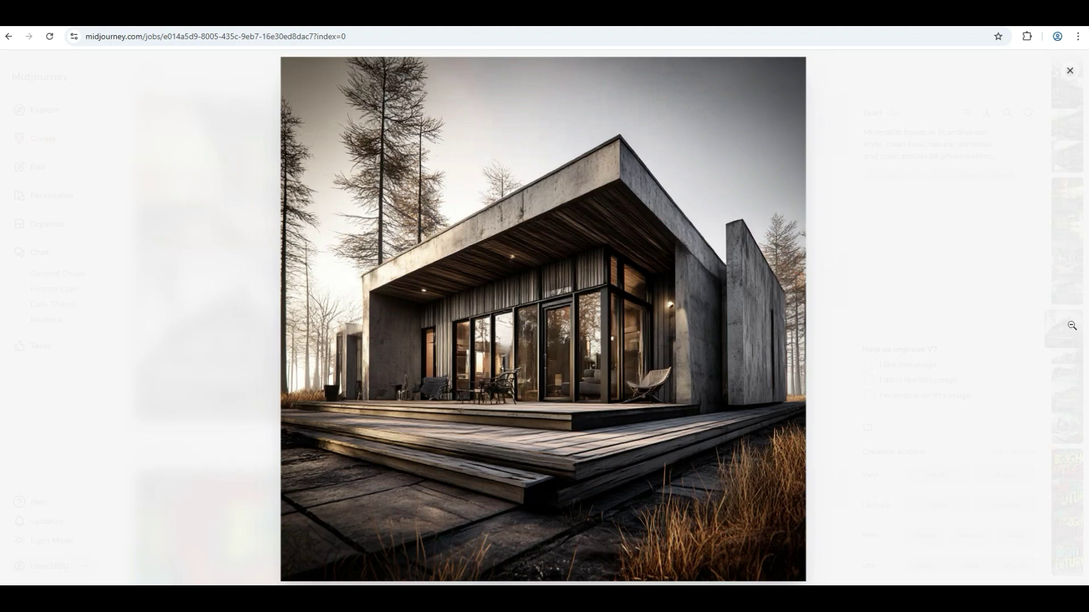
pyautogui.click(1072, 325)
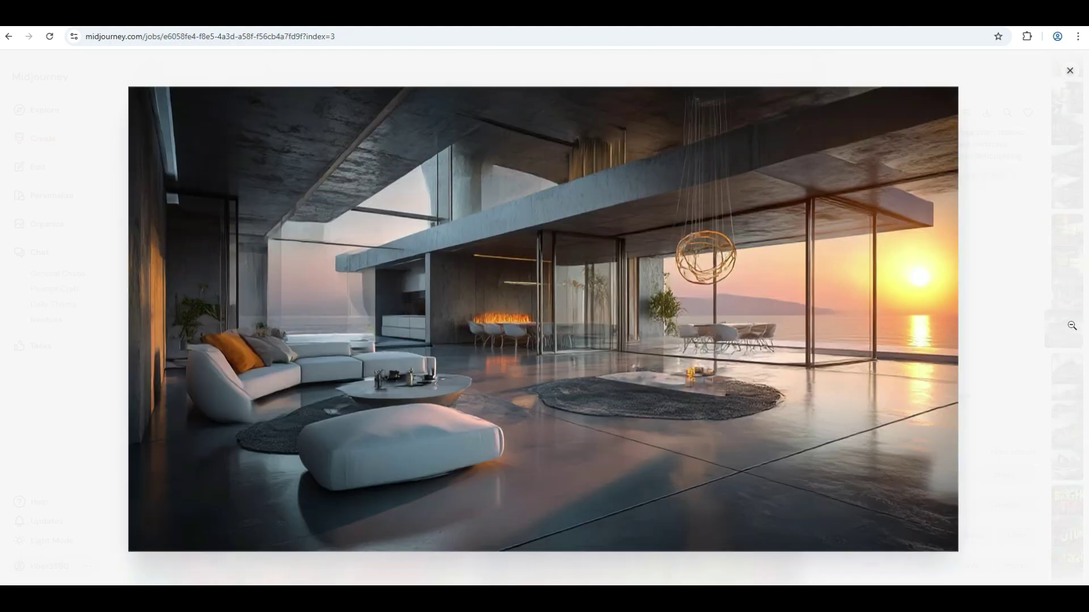
pyautogui.click(1072, 325)
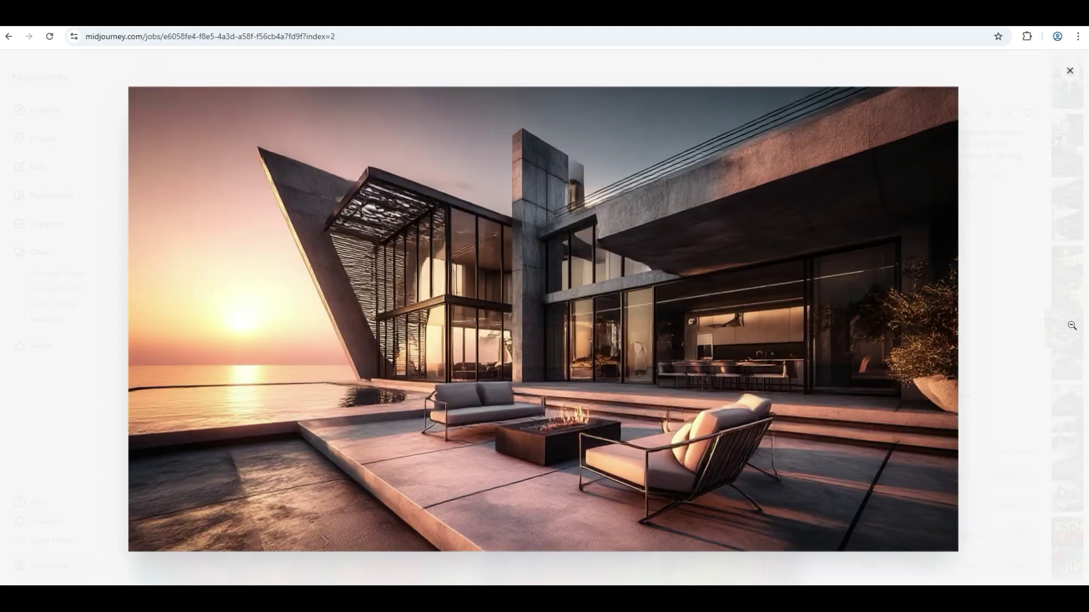
pyautogui.click(1072, 325)
pyautogui.click(1072, 326)
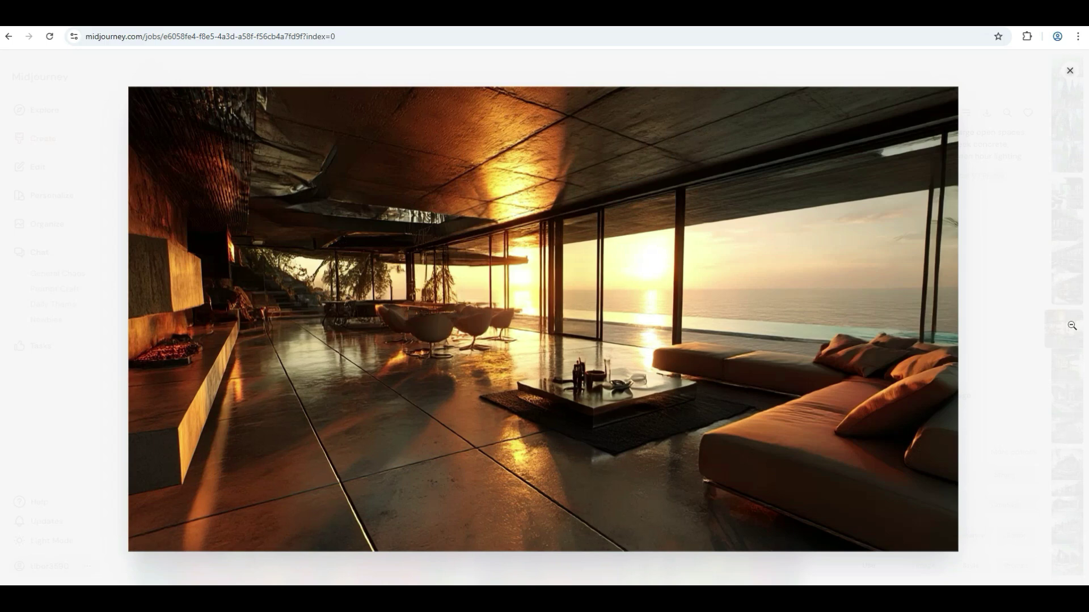
pyautogui.click(1072, 326)
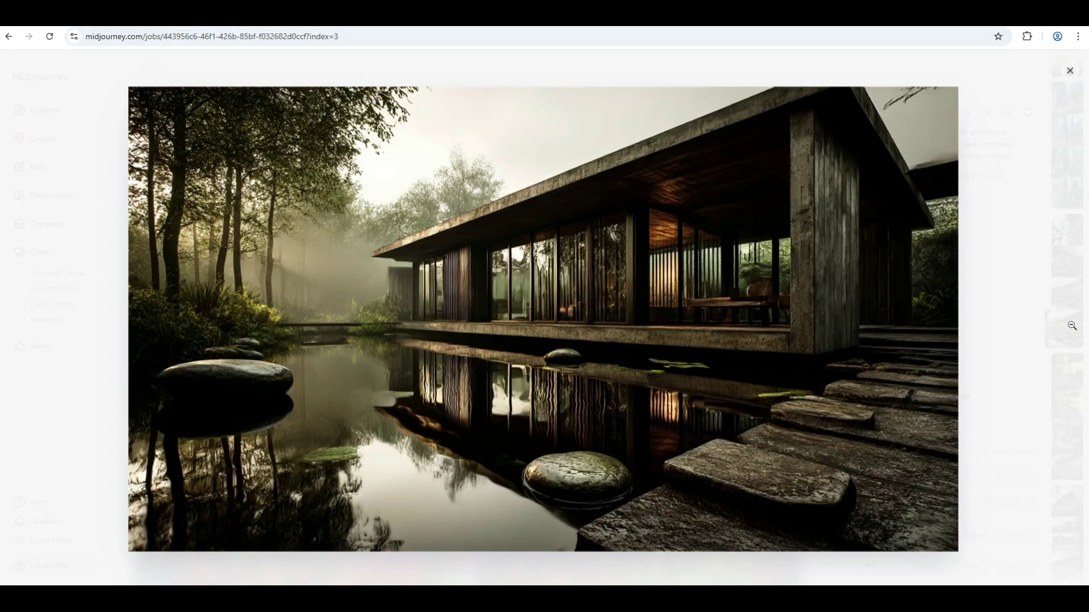
pyautogui.click(1072, 326)
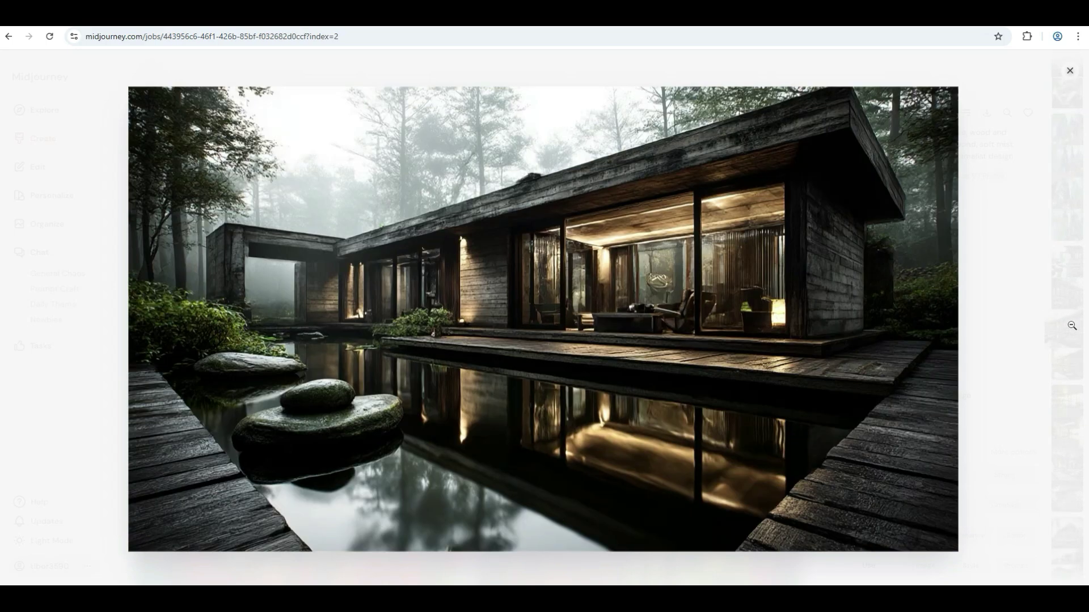
pyautogui.click(1072, 326)
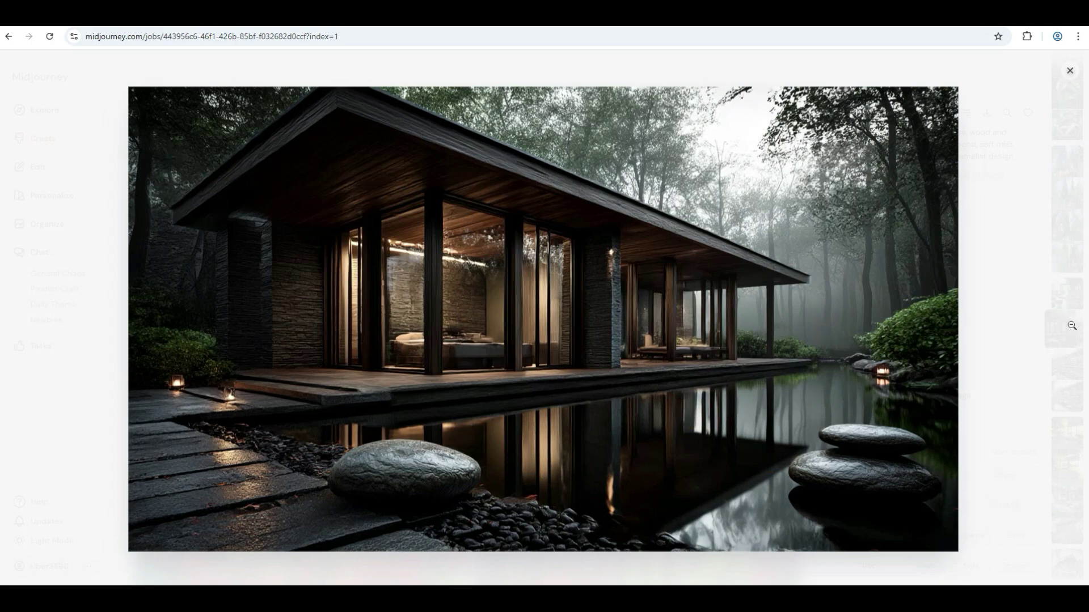
pyautogui.click(1072, 326)
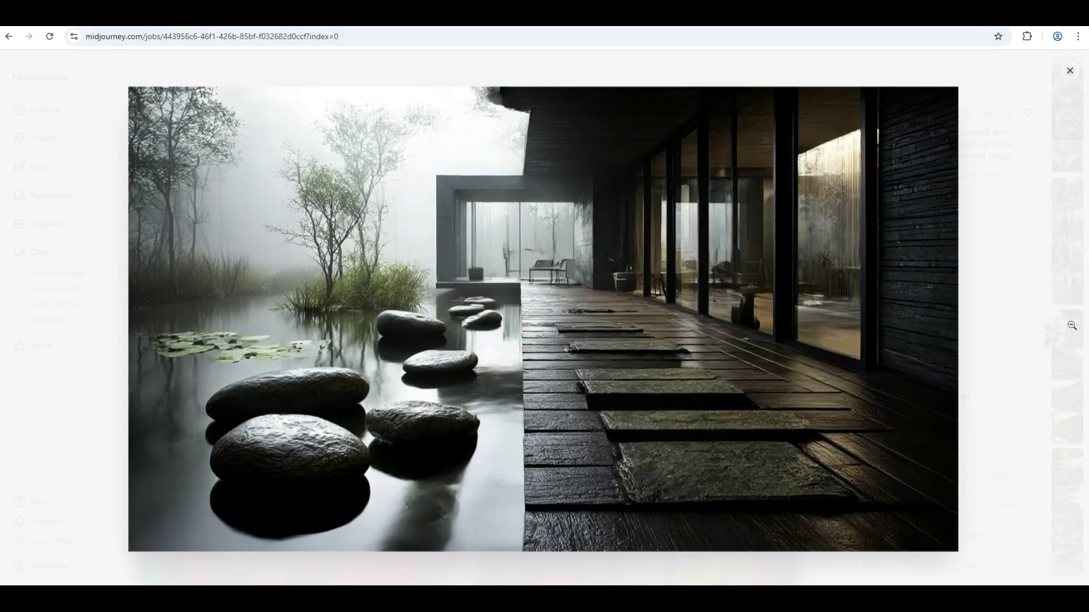
pyautogui.click(1071, 326)
pyautogui.click(1072, 326)
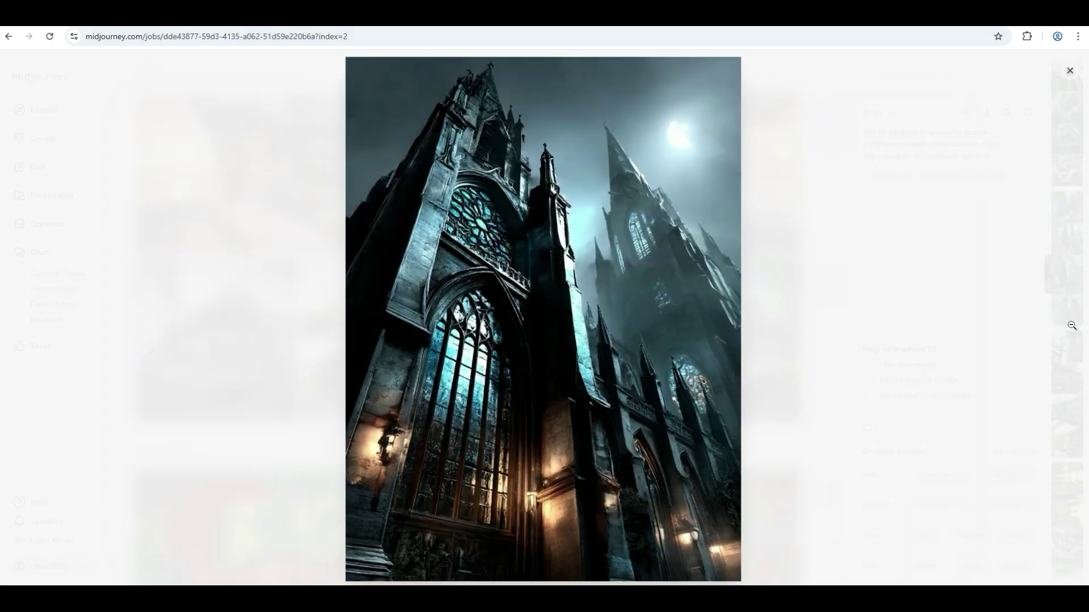
pyautogui.click(1071, 326)
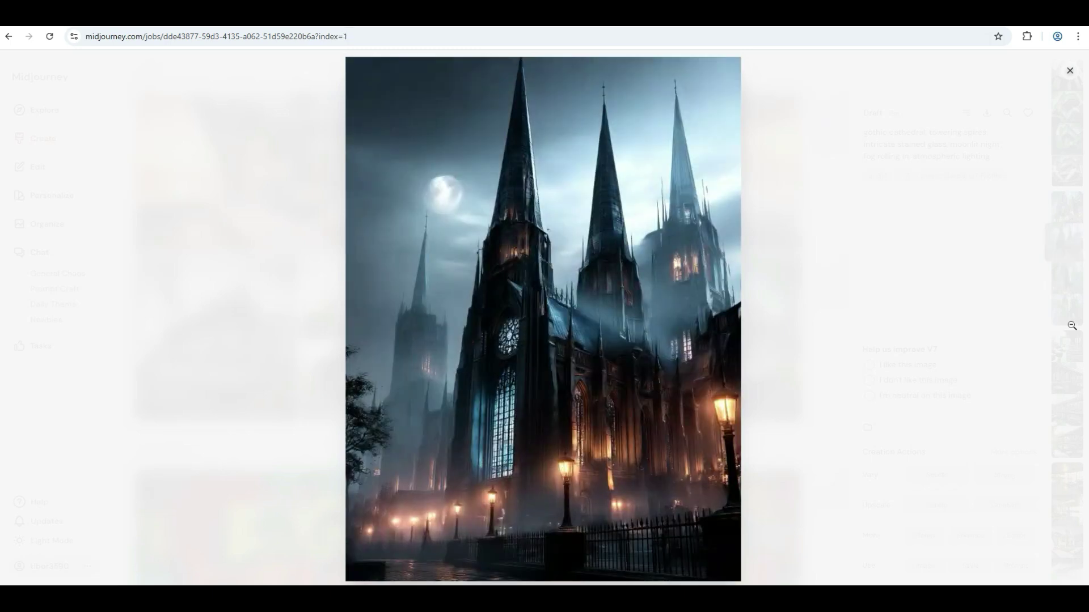
pyautogui.click(1072, 325)
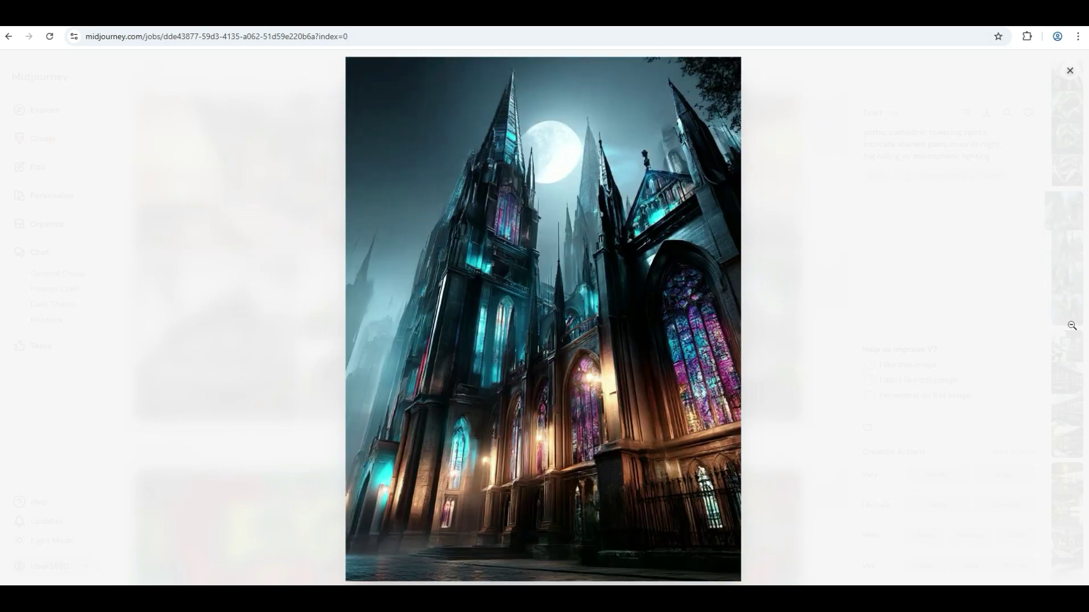
pyautogui.click(1072, 326)
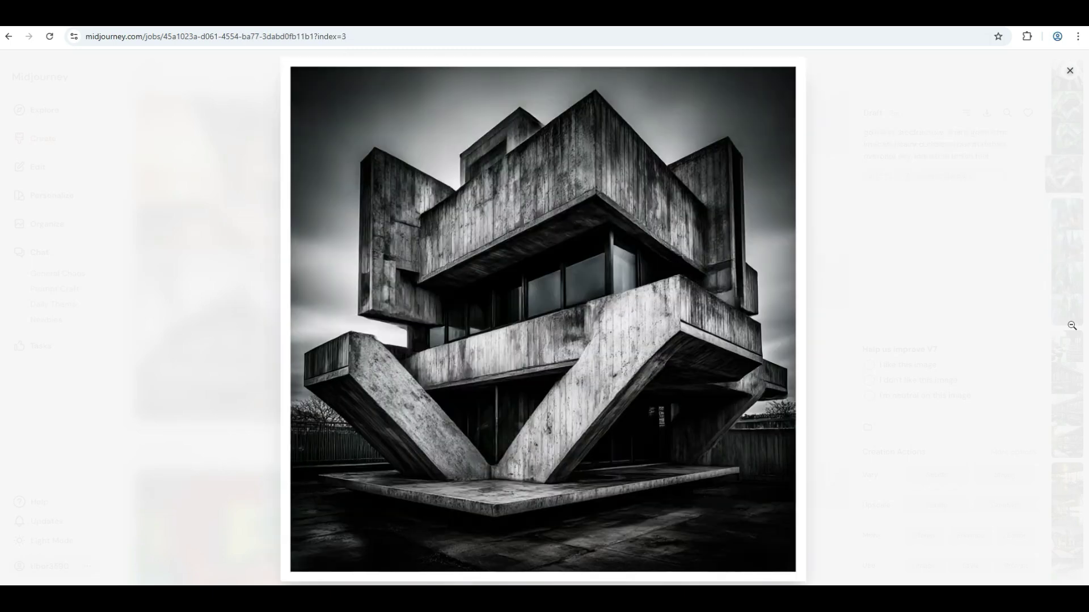
pyautogui.click(1072, 326)
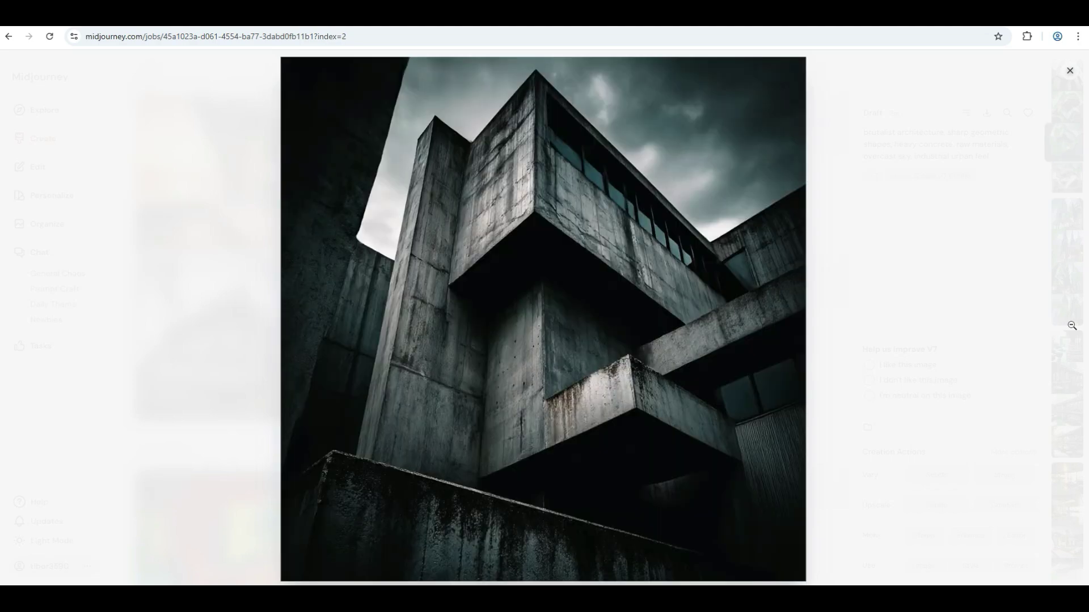
pyautogui.click(1072, 325)
pyautogui.click(1072, 326)
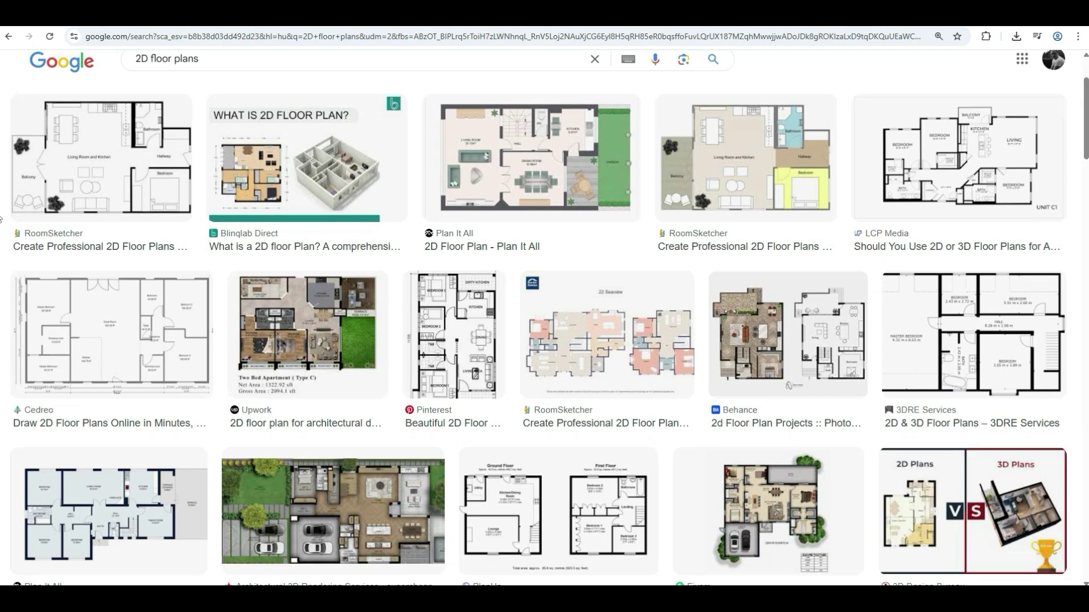
# - Scroll through the Google Images results for 2D floor plans
pyautogui.scroll(-4, 1, 221)
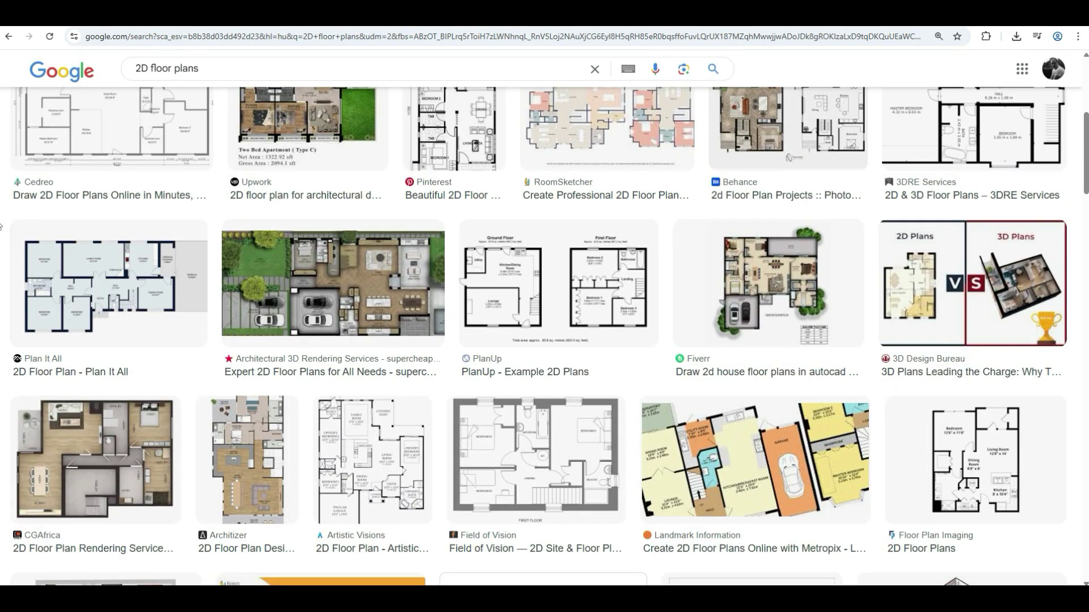
pyautogui.scroll(-7, 2, 223)
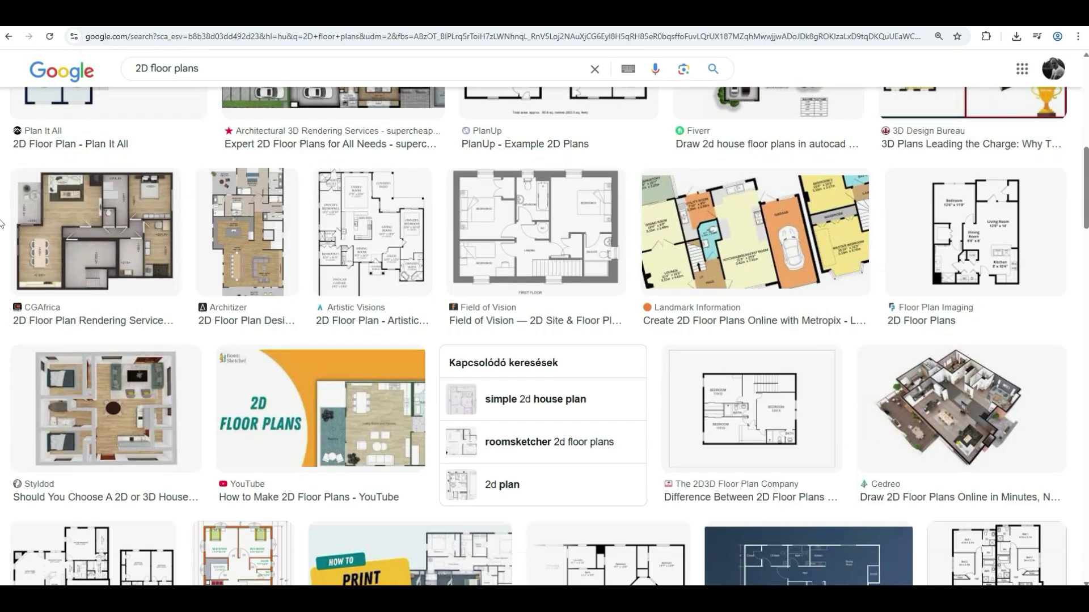
pyautogui.scroll(-15, 1, 223)
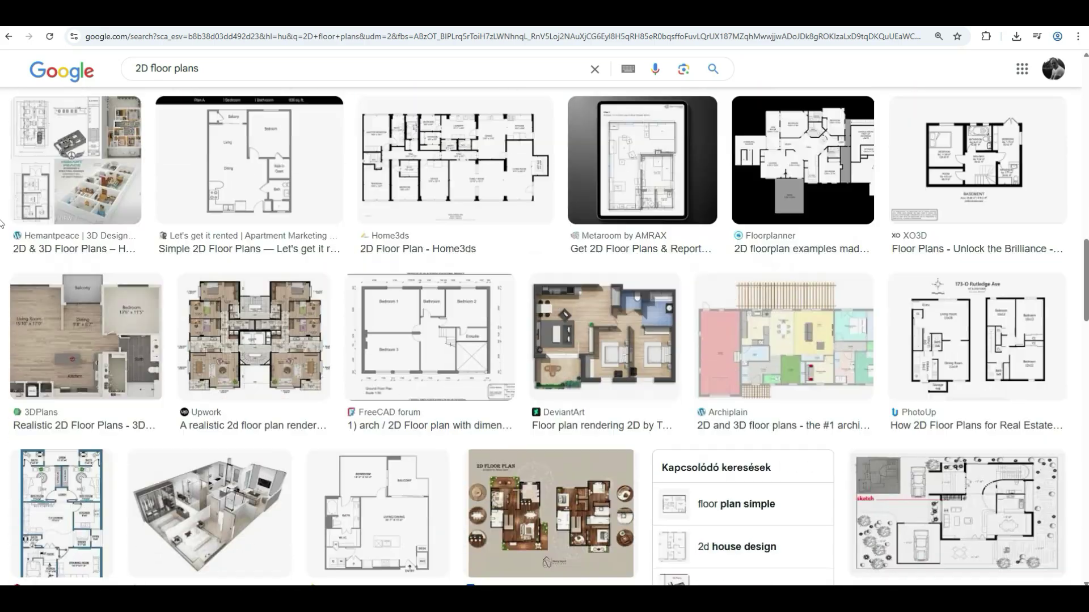
pyautogui.scroll(-6, 1, 222)
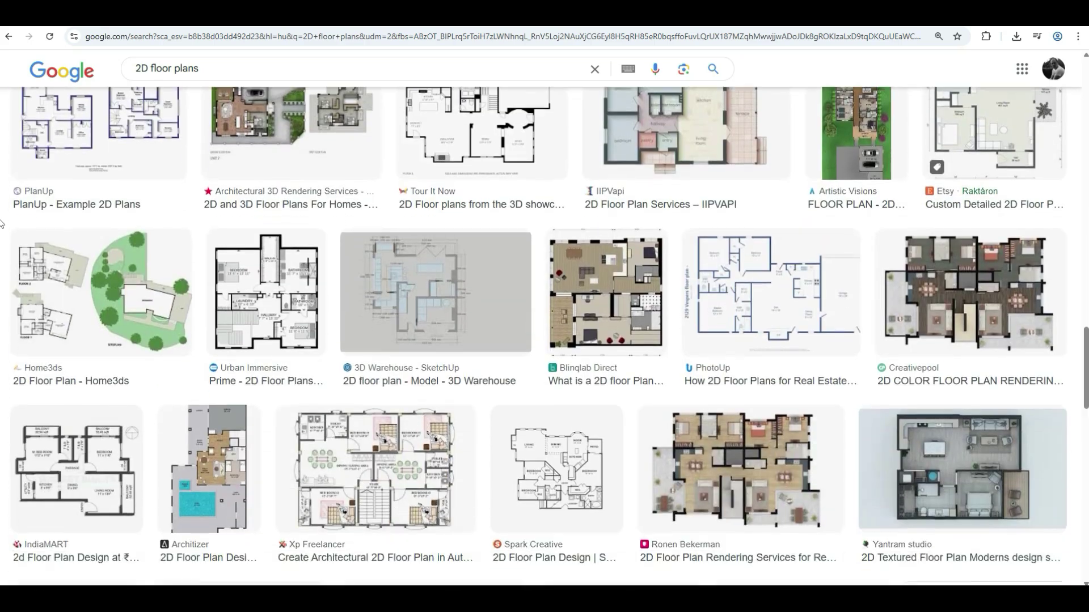
# - Search images for 'simple architectural design' and scroll through the results
pyautogui.scroll(-7, 2, 223)
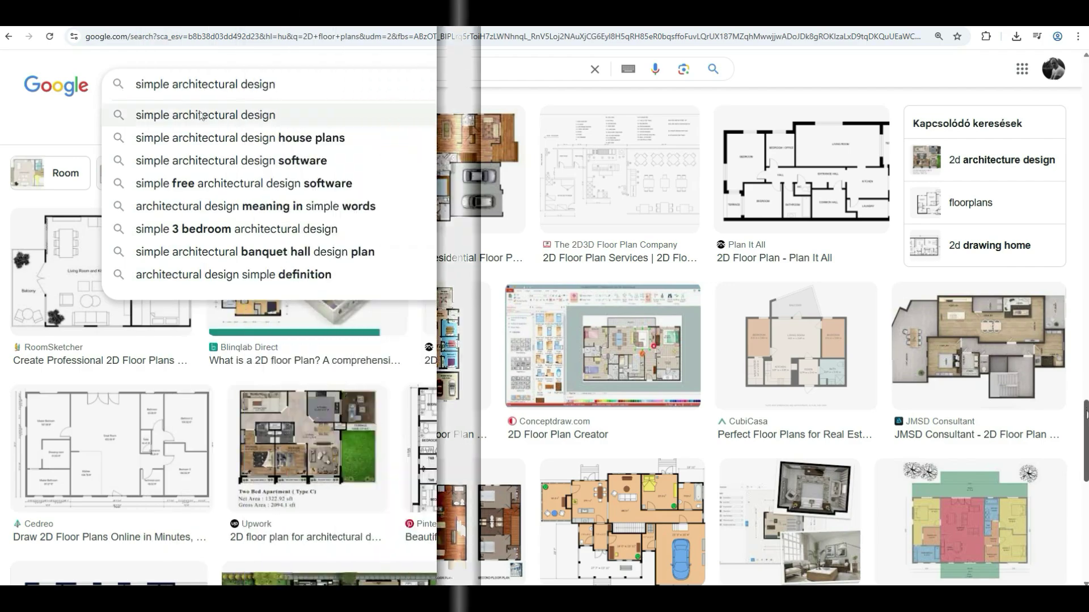
pyautogui.press('Return')
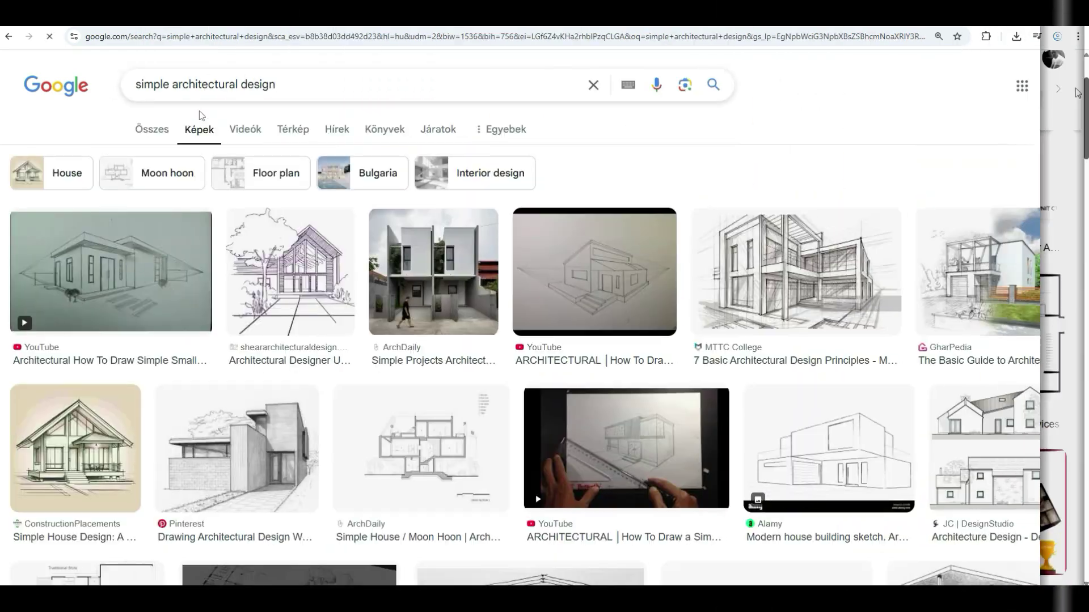
pyautogui.scroll(-1, 140, 177)
pyautogui.scroll(-9, 140, 176)
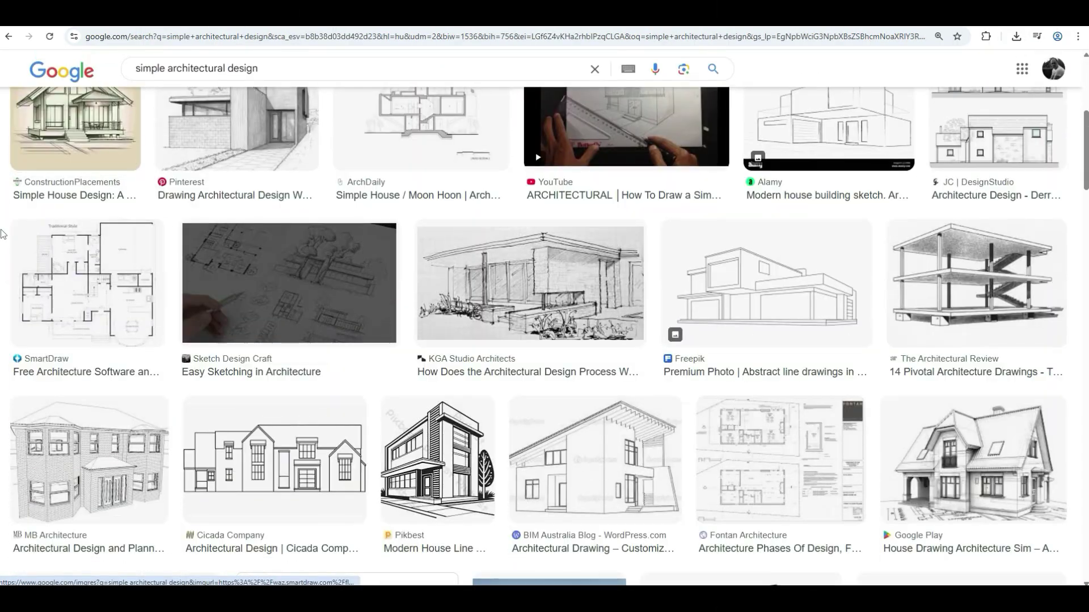
pyautogui.scroll(-15, 1, 250)
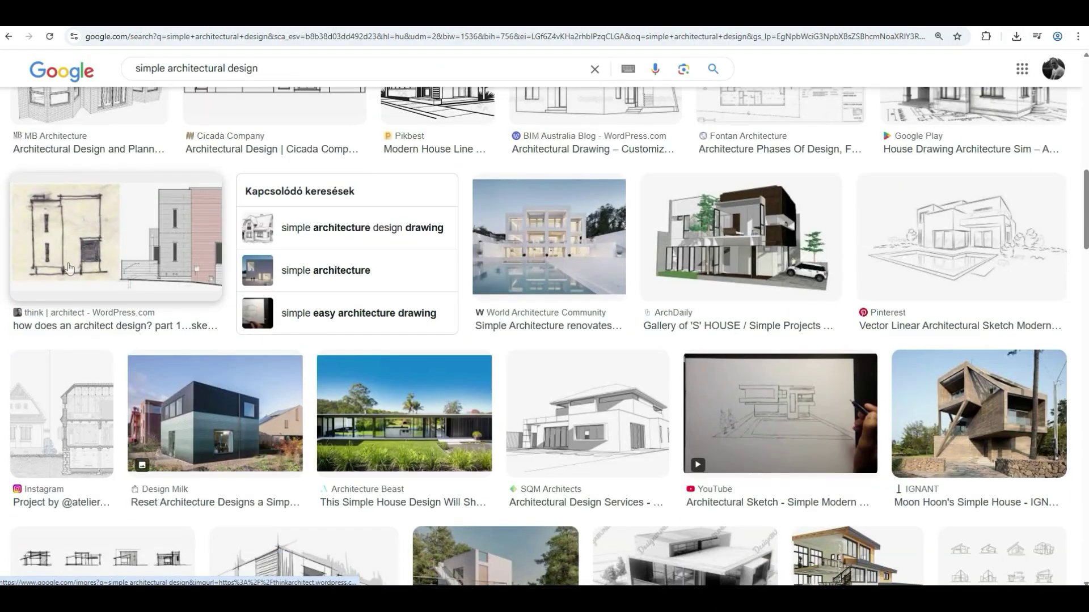
pyautogui.scroll(-9, 12, 273)
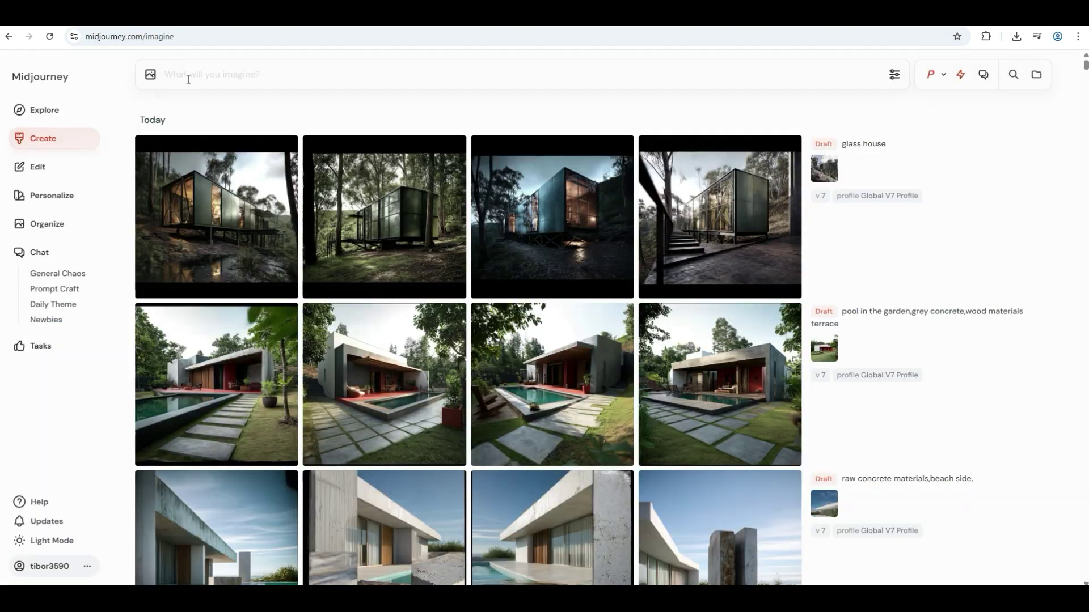
# - Paste the 3-bedroom house floor-plan prompt and generate it in draft mode
pyautogui.rightClick(186, 74)
pyautogui.click(216, 188)
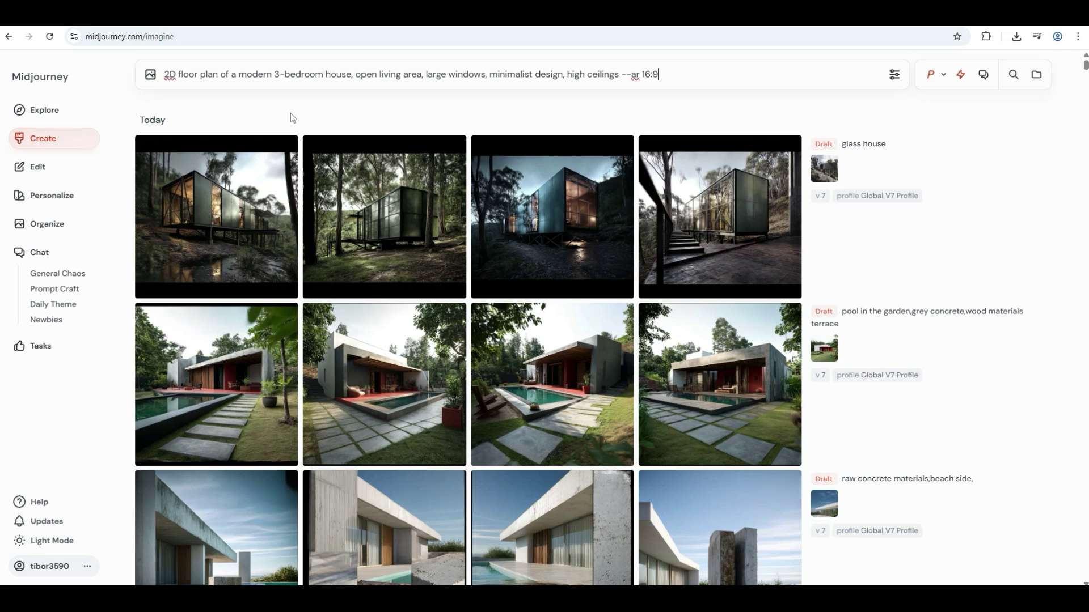
pyautogui.click(963, 77)
pyautogui.press('Return')
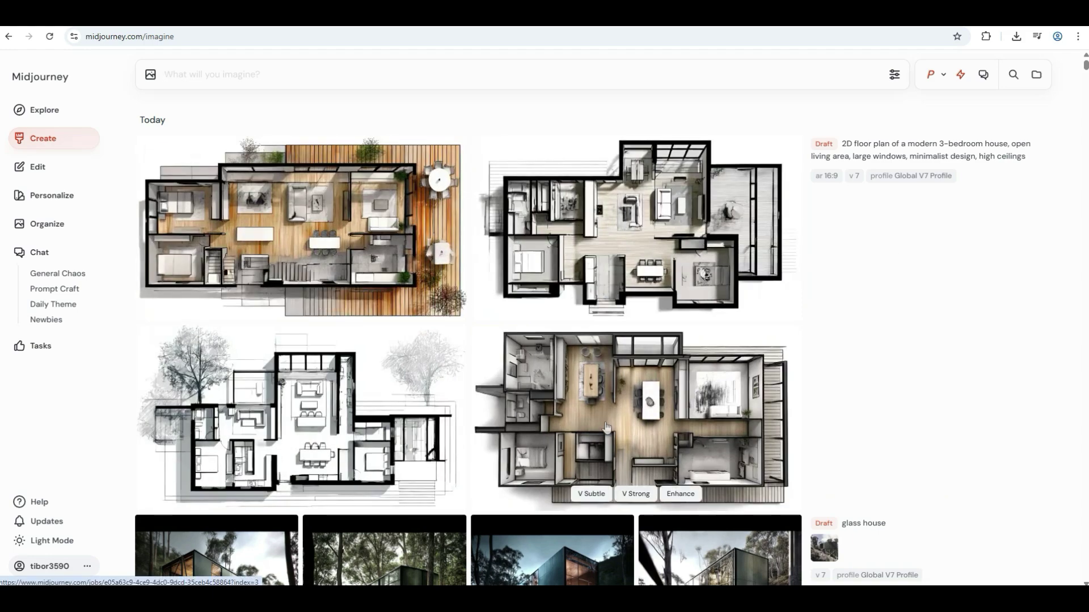
# - View the floor plan drafts full size, starting from the bottom-right one
pyautogui.click(605, 420)
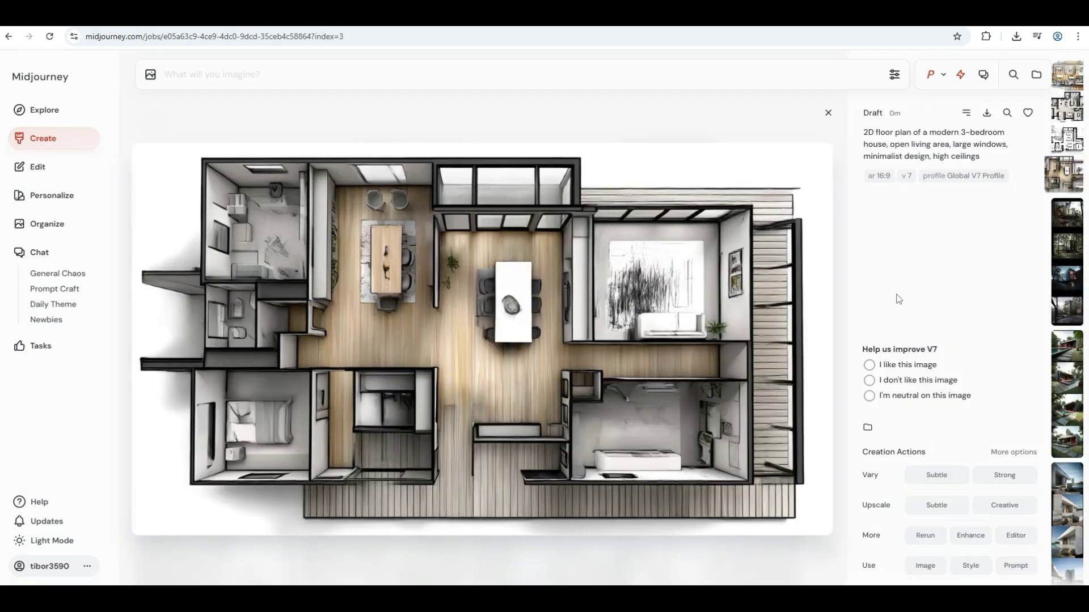
pyautogui.press('Up')
pyautogui.press('Up')
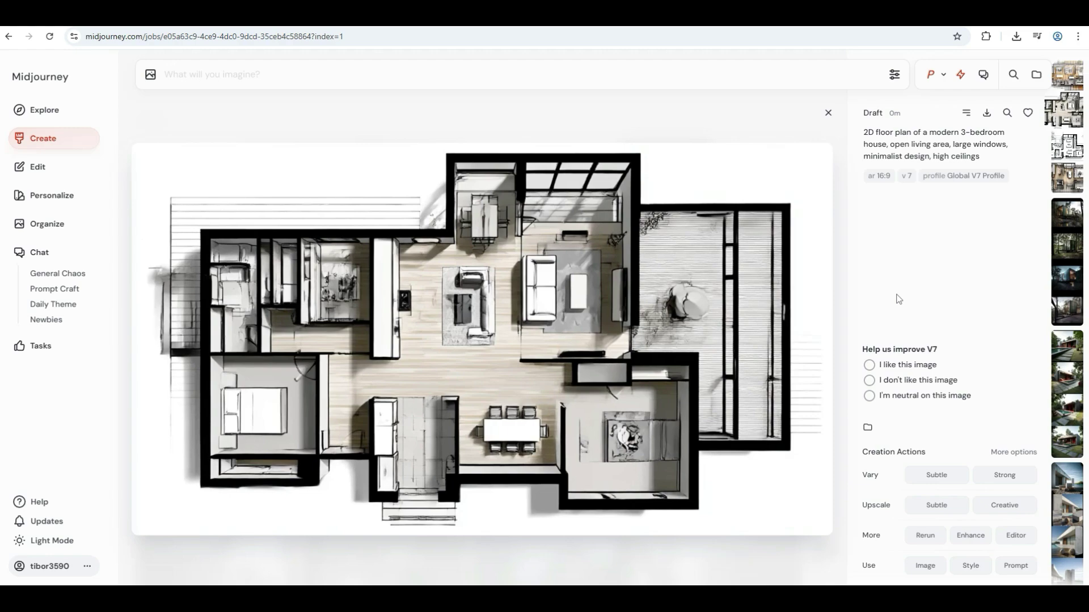
pyautogui.press('Up')
# - Generate pencil-art sketches of a classic villa with columns and arches, then view them full size
pyautogui.click(829, 114)
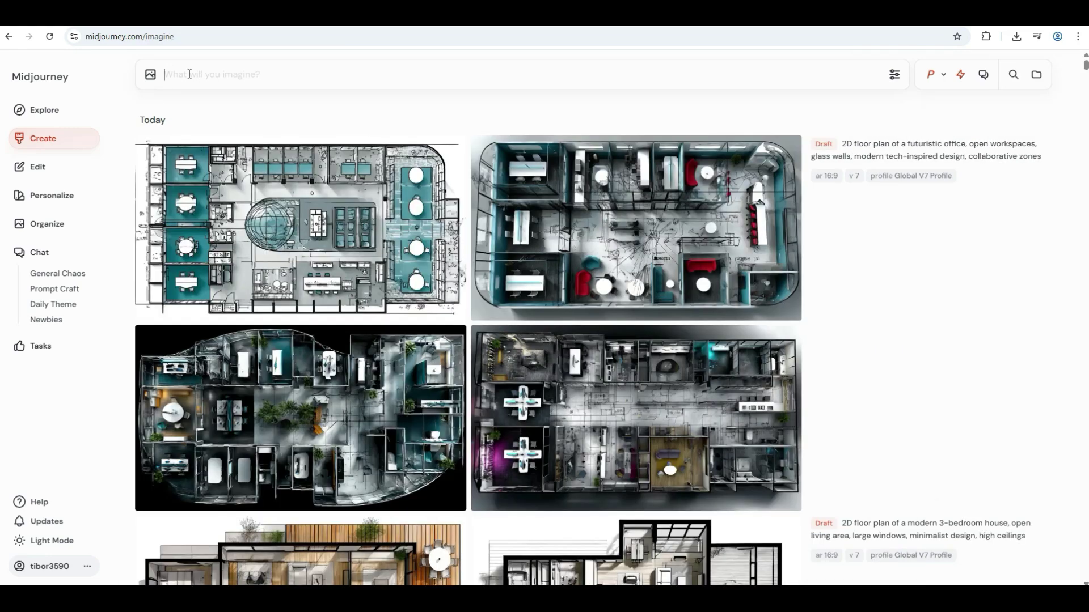
pyautogui.rightClick(192, 78)
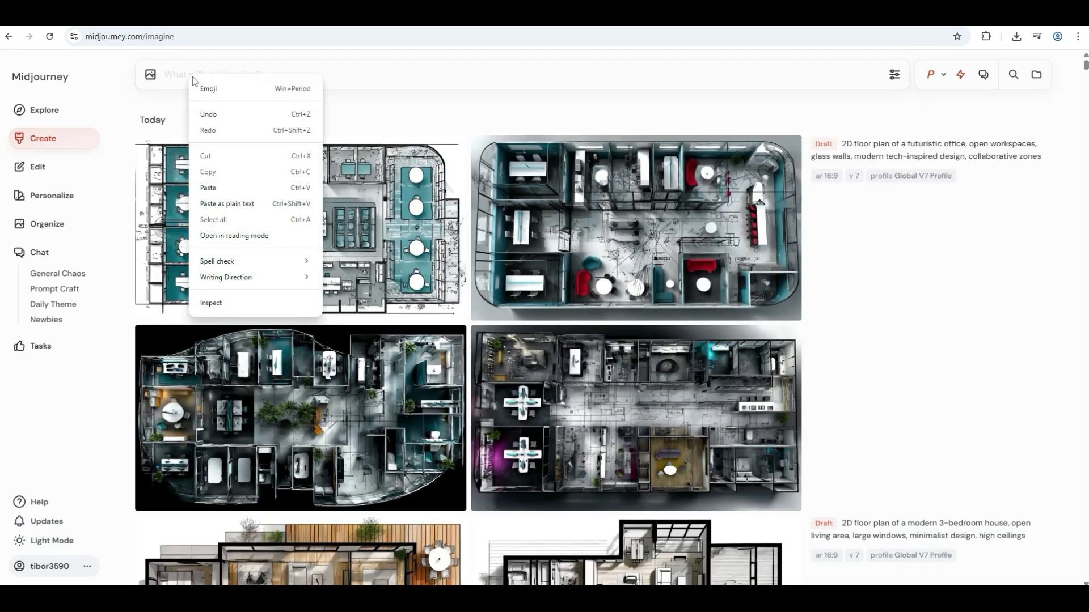
pyautogui.click(220, 188)
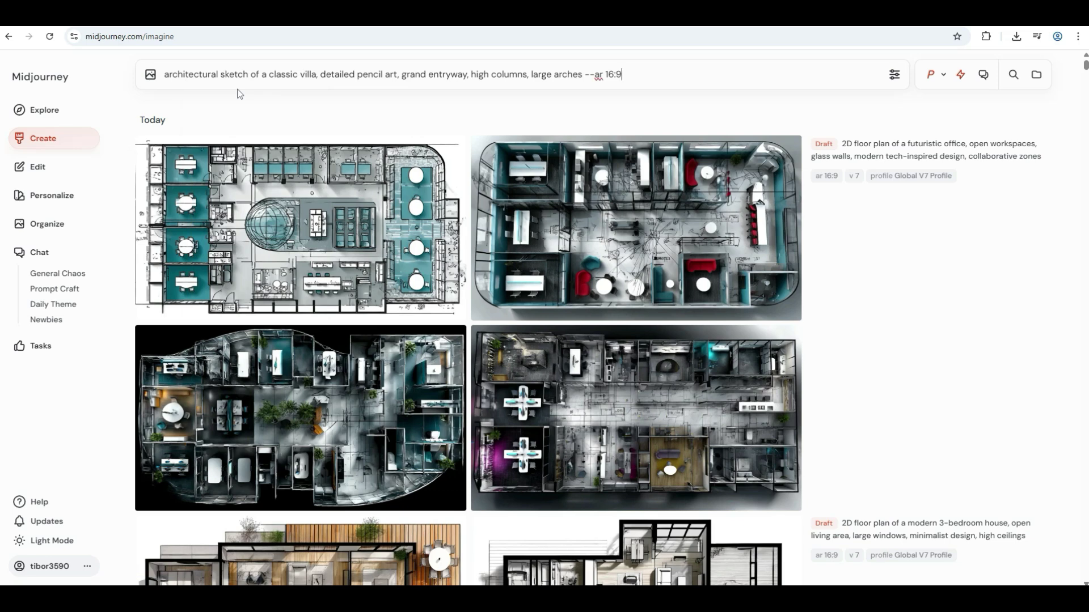
pyautogui.press('Return')
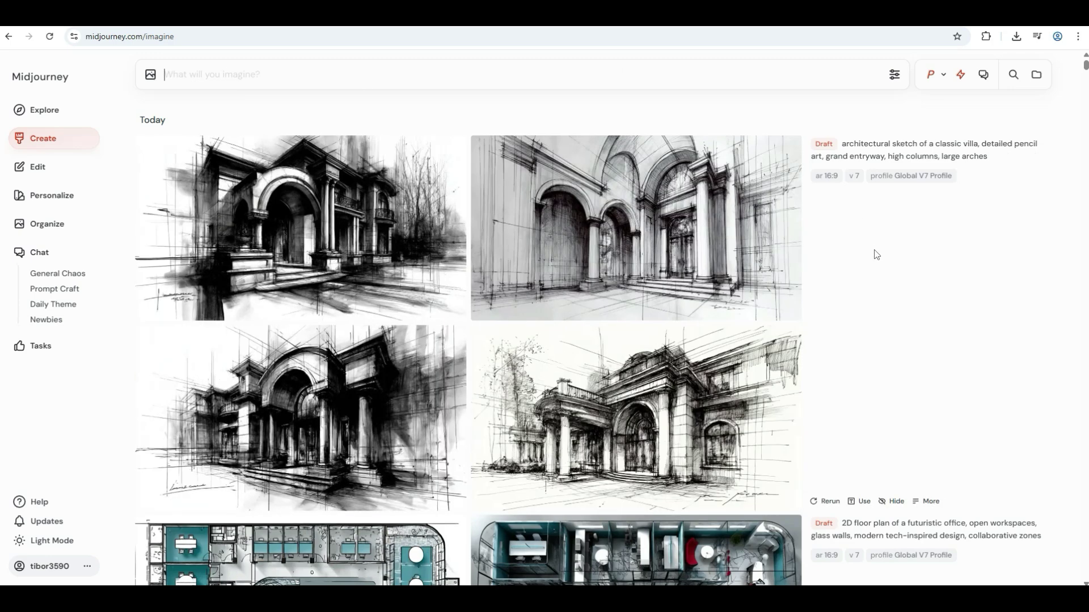
pyautogui.click(340, 255)
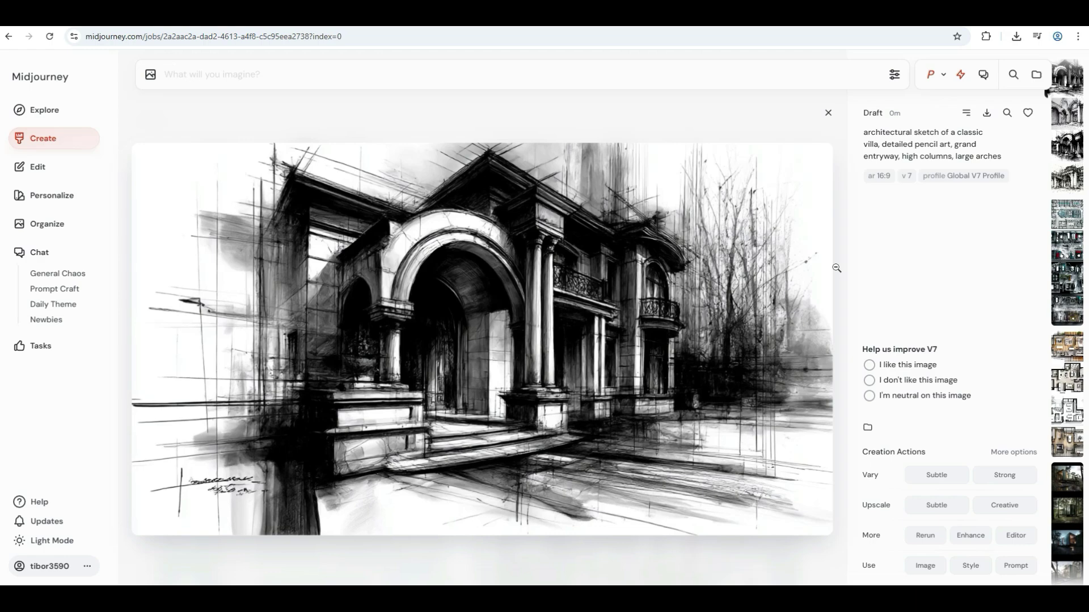
pyautogui.press('Right')
pyautogui.press('Right')
pyautogui.press('Right')
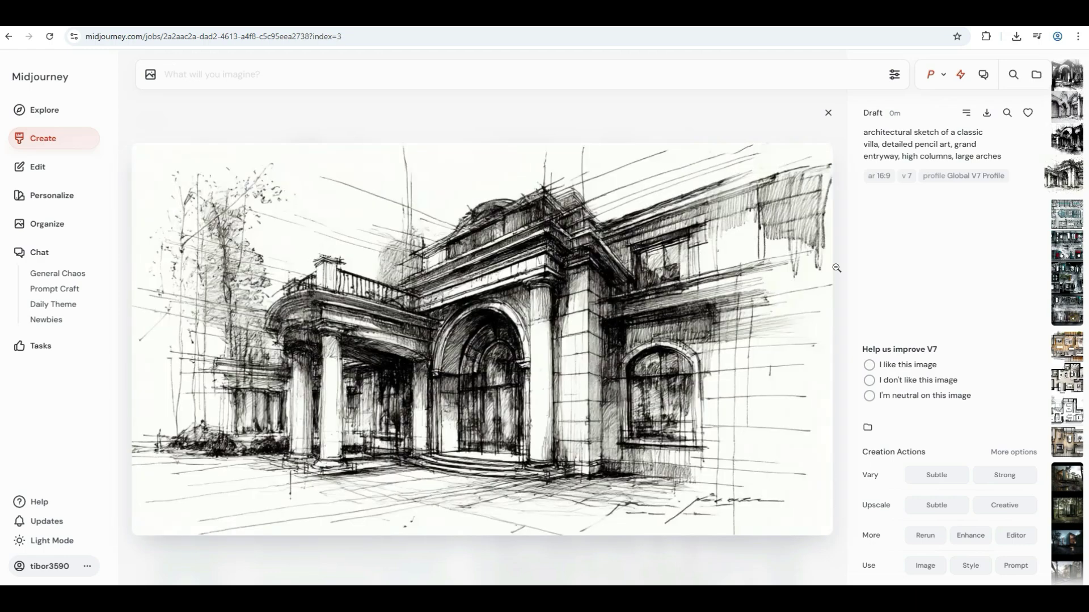
# - Paste and submit the futuristic skyscraper ink-drawing prompt
pyautogui.click(828, 114)
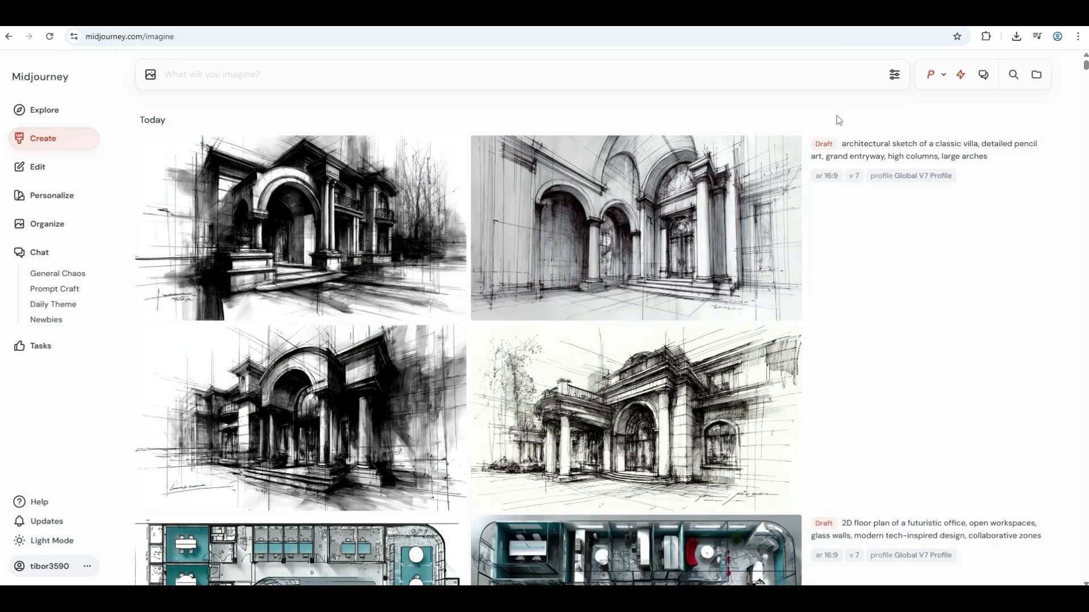
pyautogui.hotkey('ctrl', 'v')
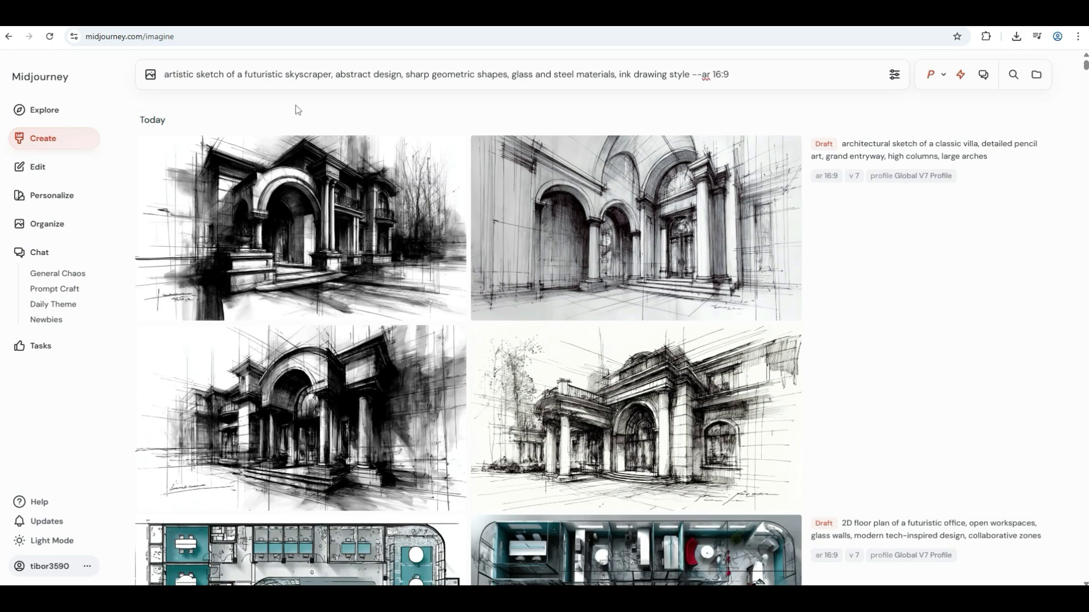
pyautogui.press('Return')
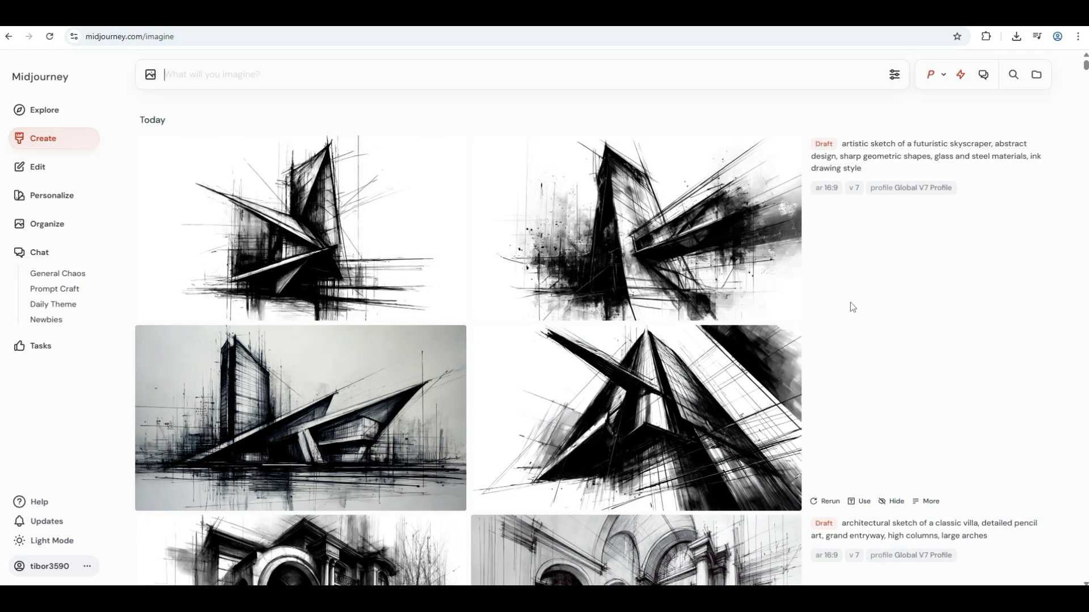
# - Review the four skyscraper sketches full size from the bottom-right, then return to the grid
pyautogui.click(563, 389)
pyautogui.press('Left')
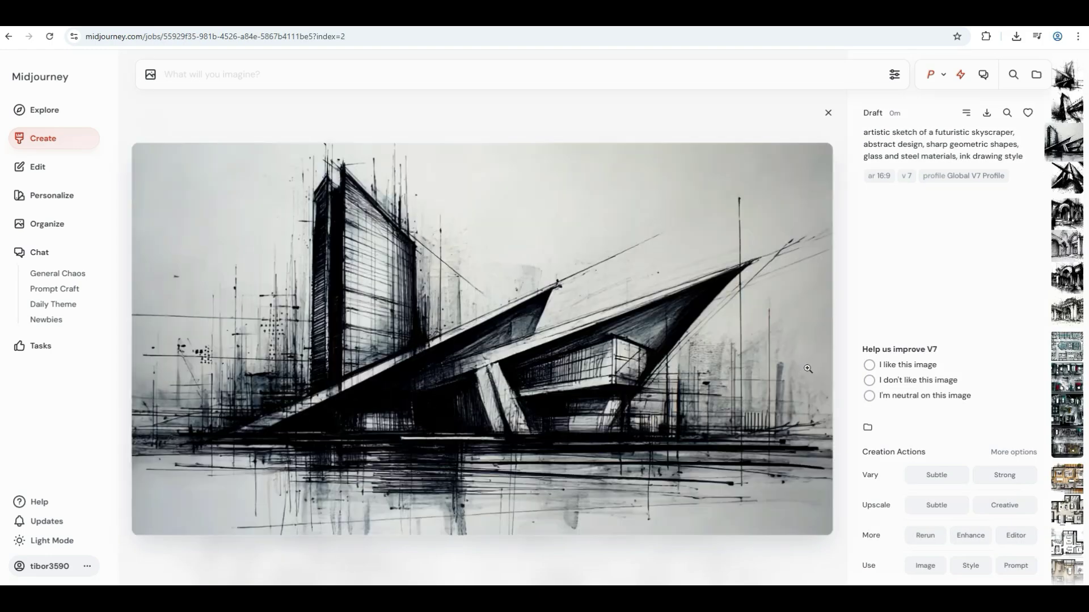
pyautogui.press('Left')
pyautogui.press('Left')
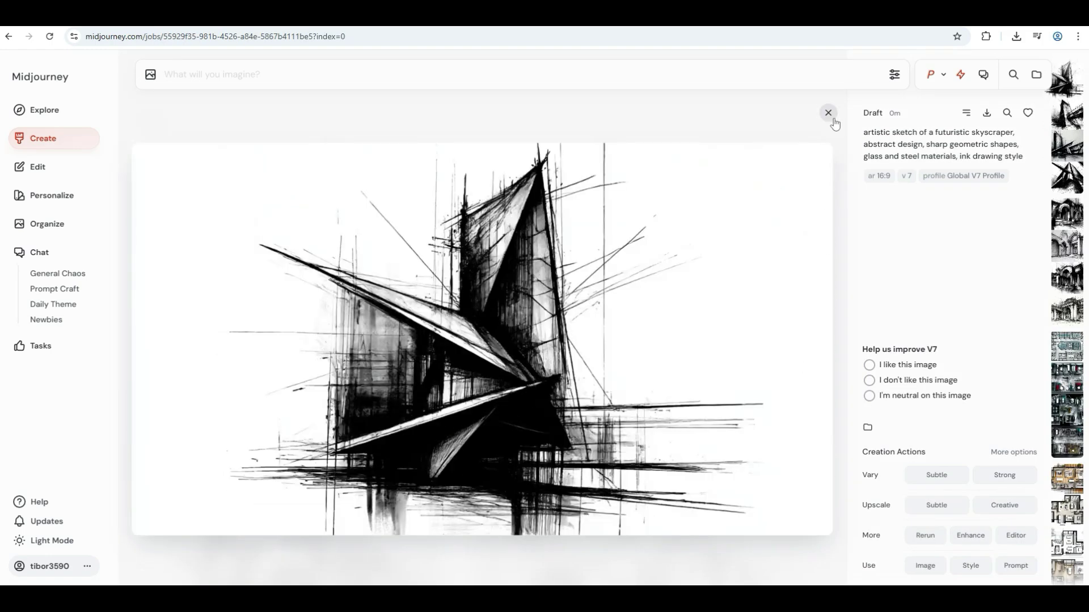
pyautogui.click(828, 113)
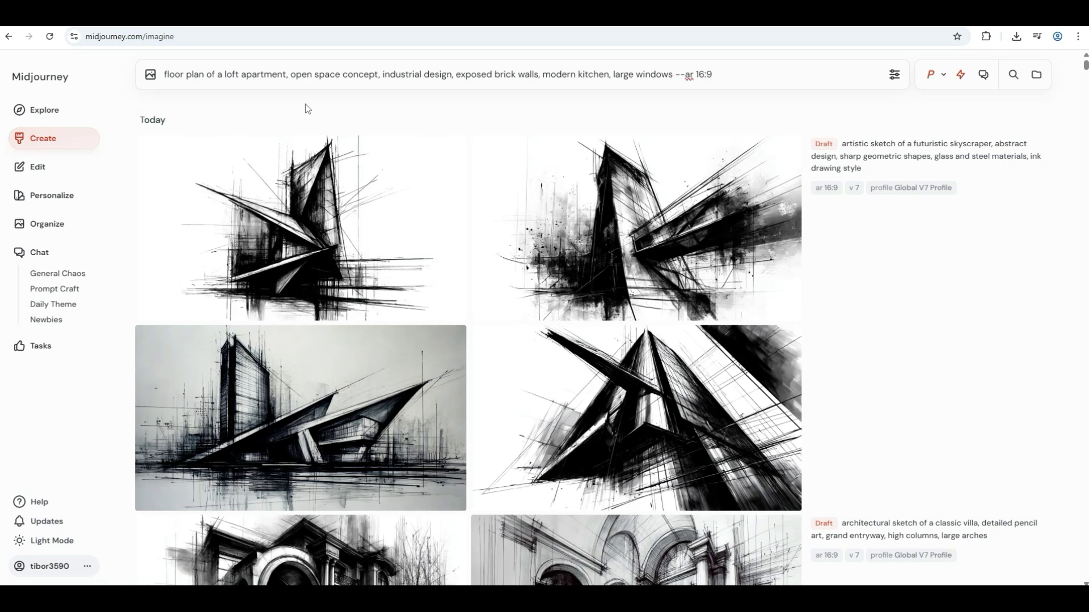
# - Generate the exposed-brick loft apartment renders and review them full size before closing
pyautogui.press('Return')
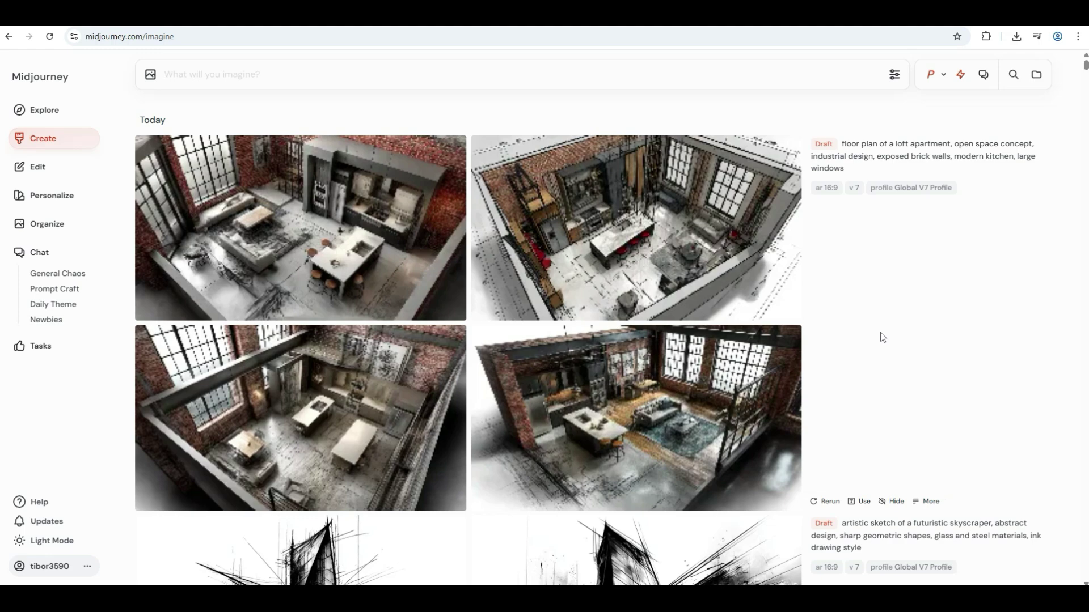
pyautogui.click(735, 330)
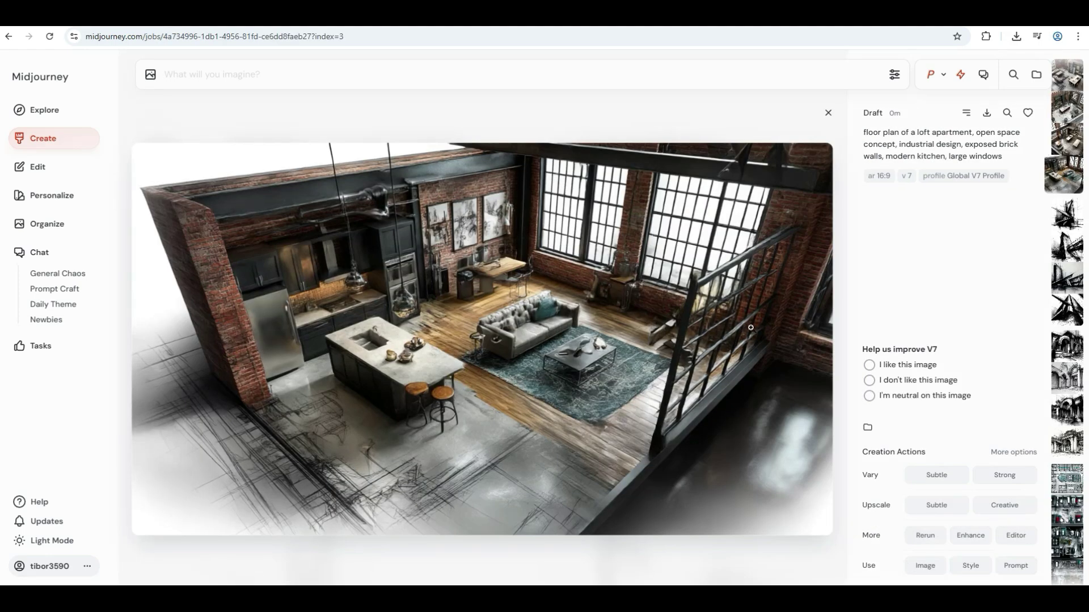
pyautogui.press('Left')
pyautogui.press('Left')
pyautogui.press('Left')
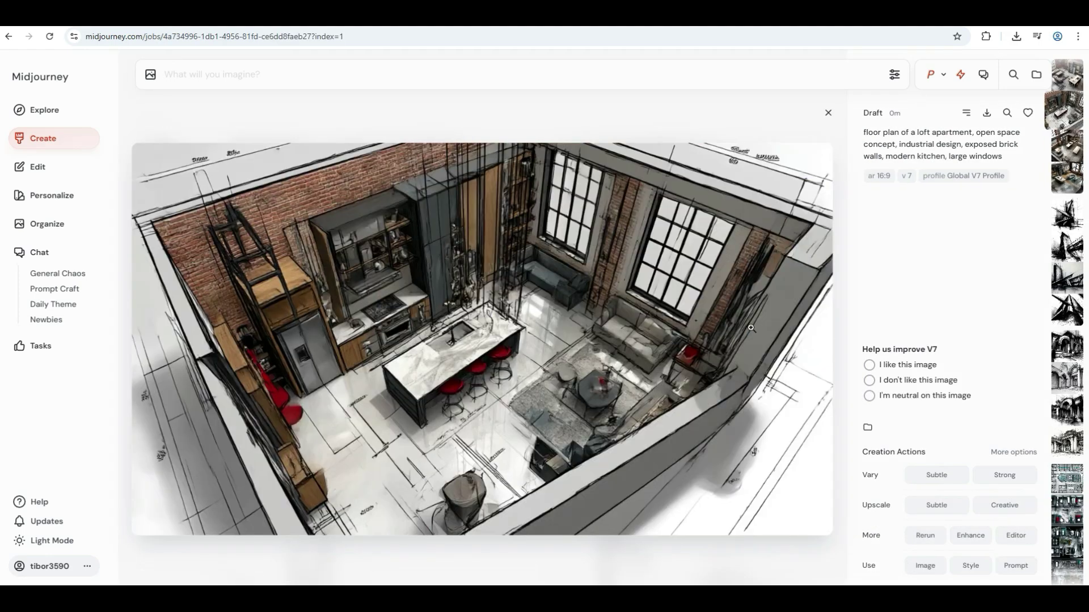
pyautogui.click(828, 114)
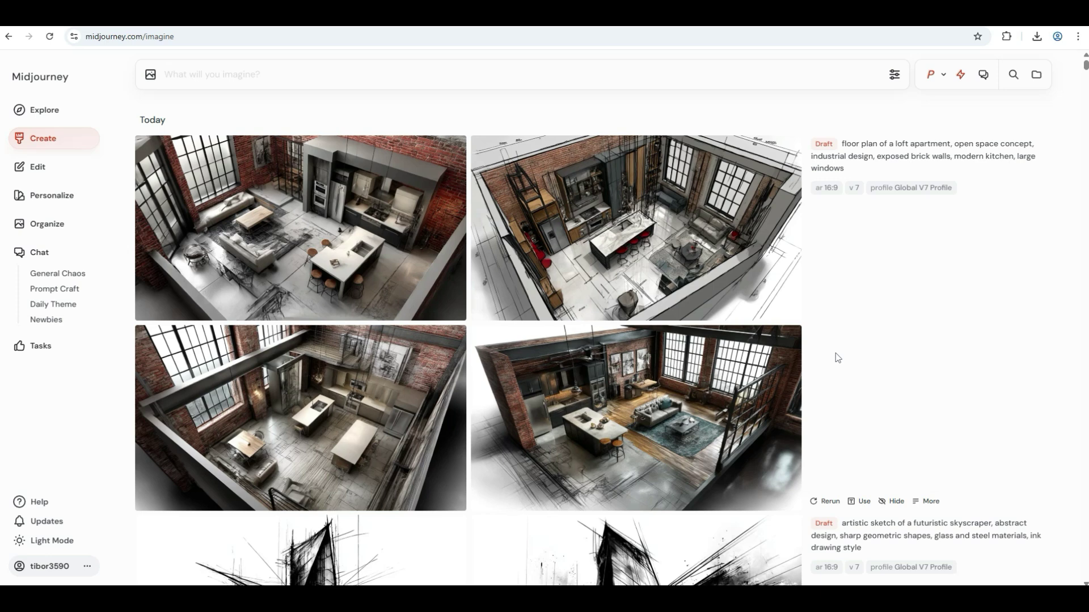
# - Paste and submit the golden-hour minimalist glass villa prompt
pyautogui.rightClick(261, 72)
pyautogui.click(278, 186)
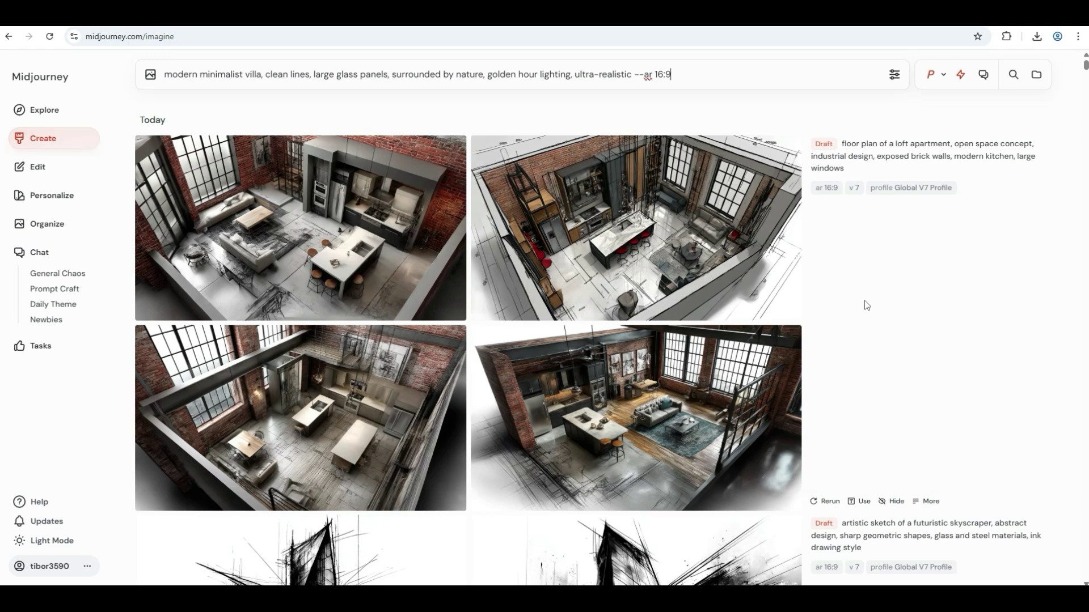
pyautogui.press('Return')
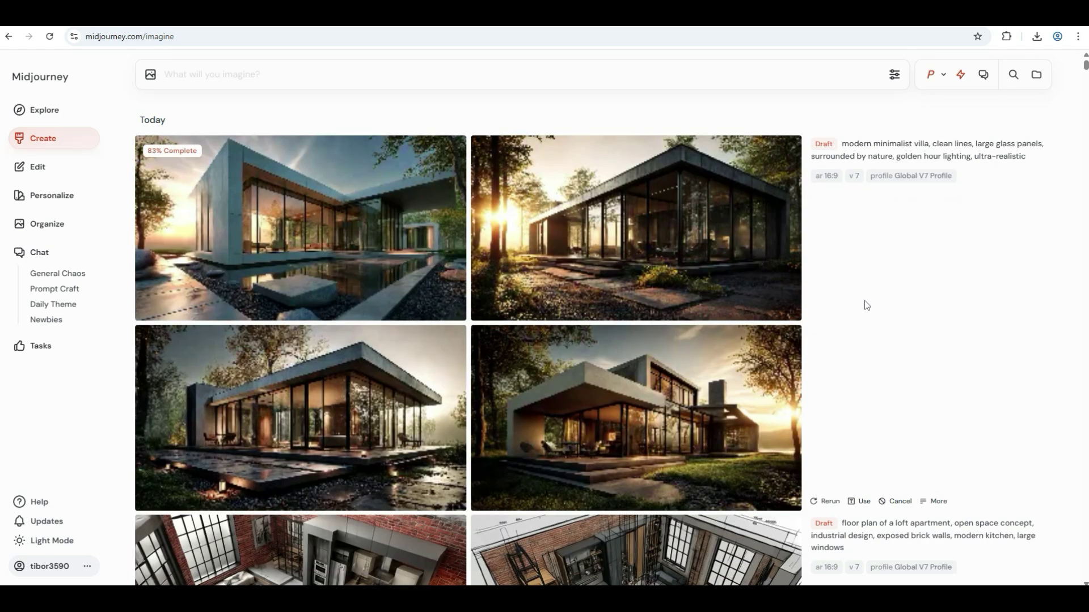
# - View the villa renders enlarged, from the bottom-right back to the first, then return to the grid
pyautogui.click(702, 387)
pyautogui.click(805, 325)
pyautogui.press('Left')
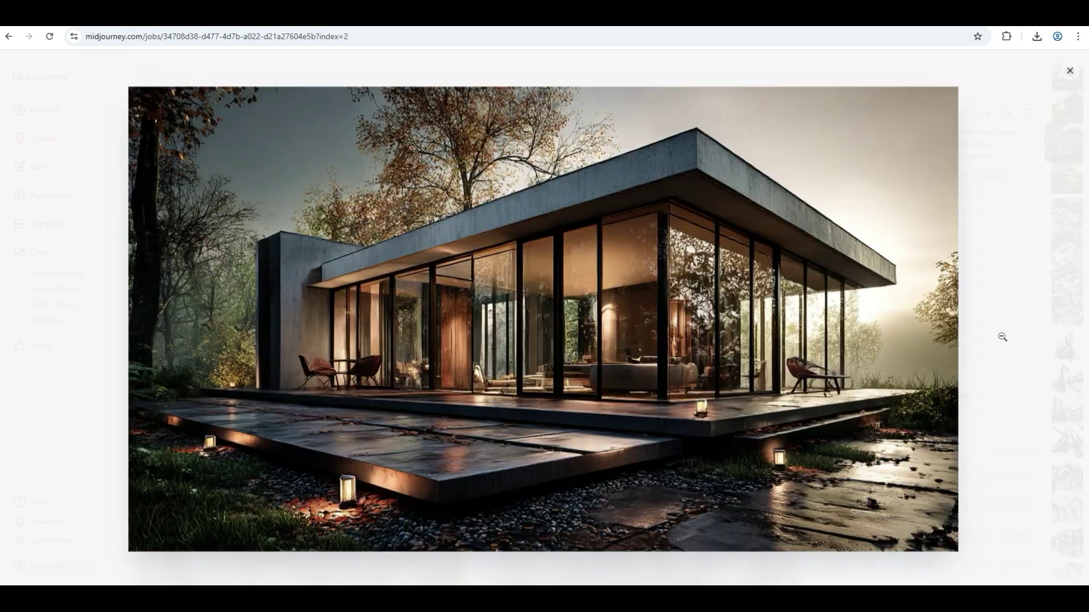
pyautogui.press('Left')
pyautogui.press('Left')
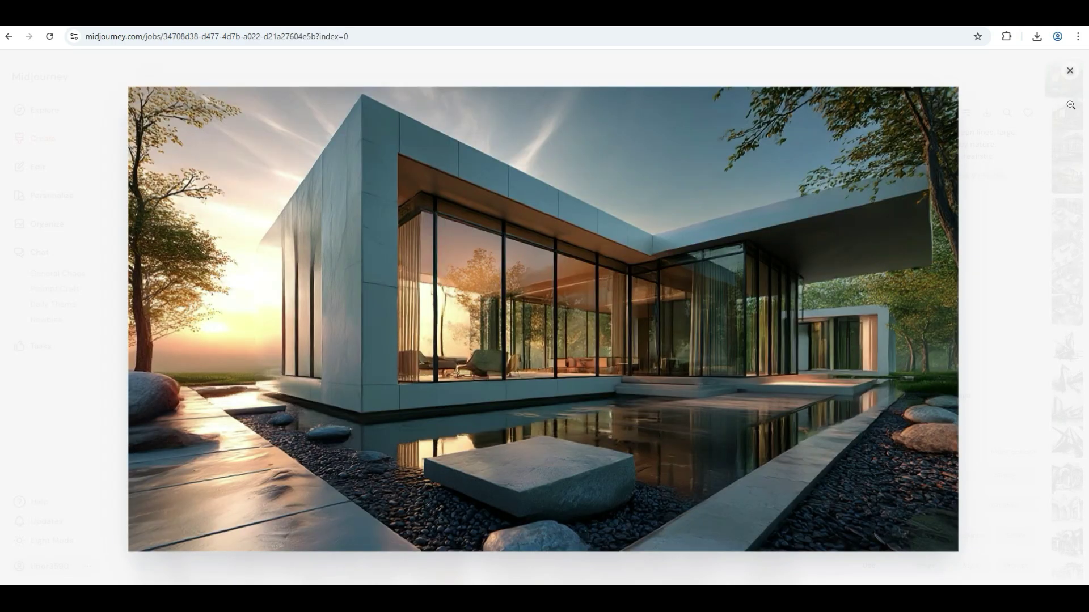
pyautogui.click(1070, 70)
pyautogui.click(828, 112)
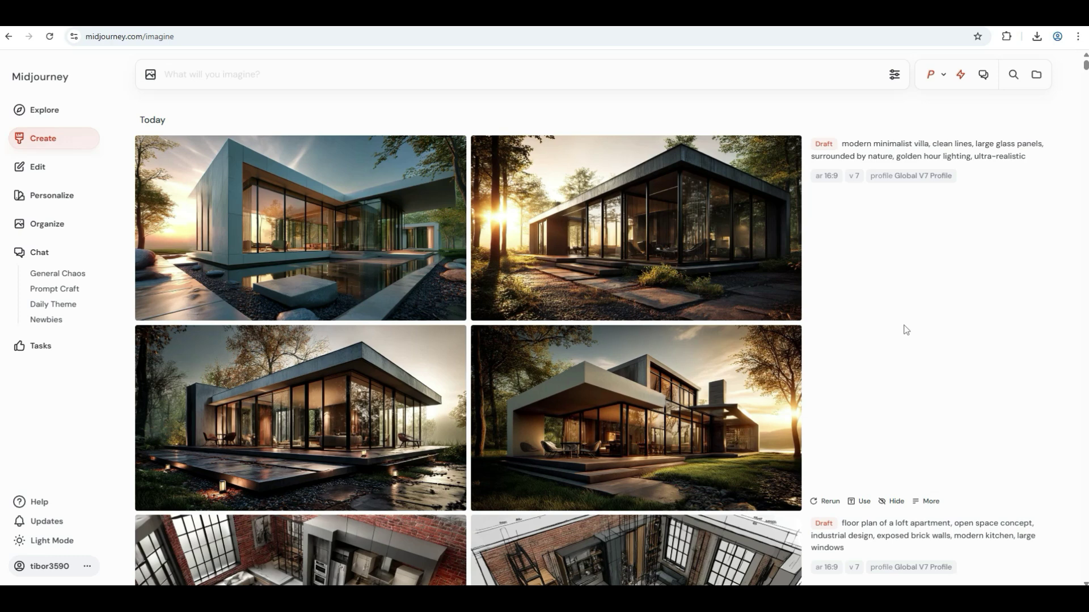
pyautogui.rightClick(301, 74)
pyautogui.click(329, 184)
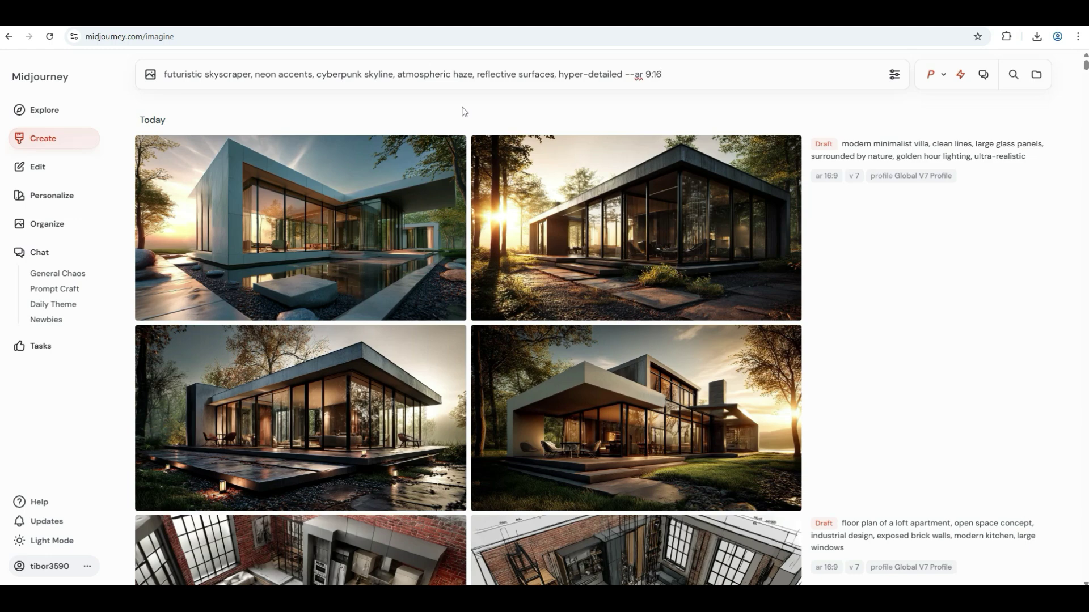
pyautogui.press('Return')
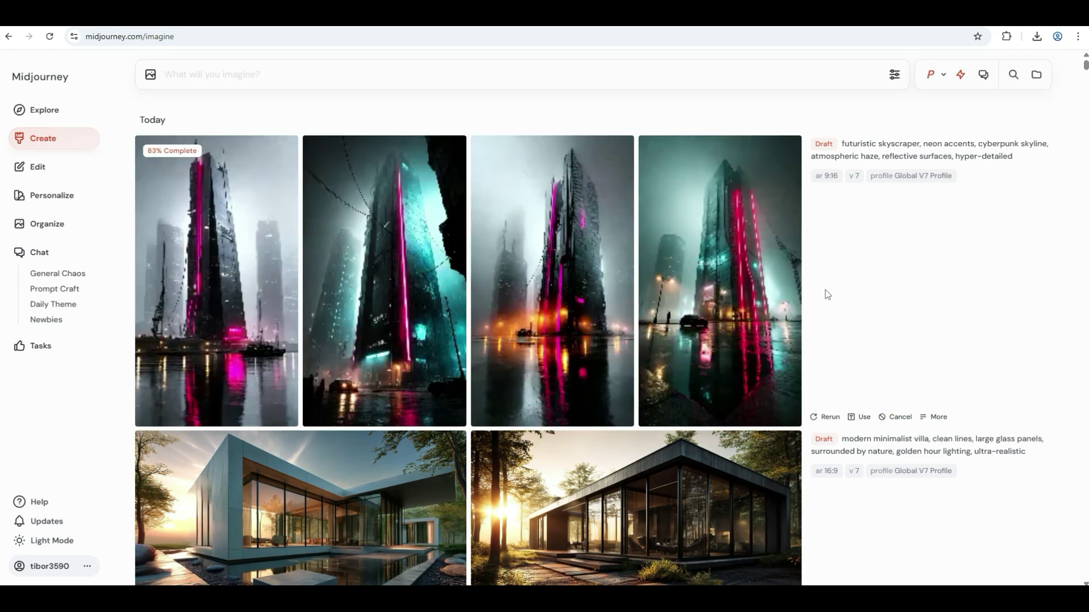
pyautogui.click(749, 288)
pyautogui.click(748, 288)
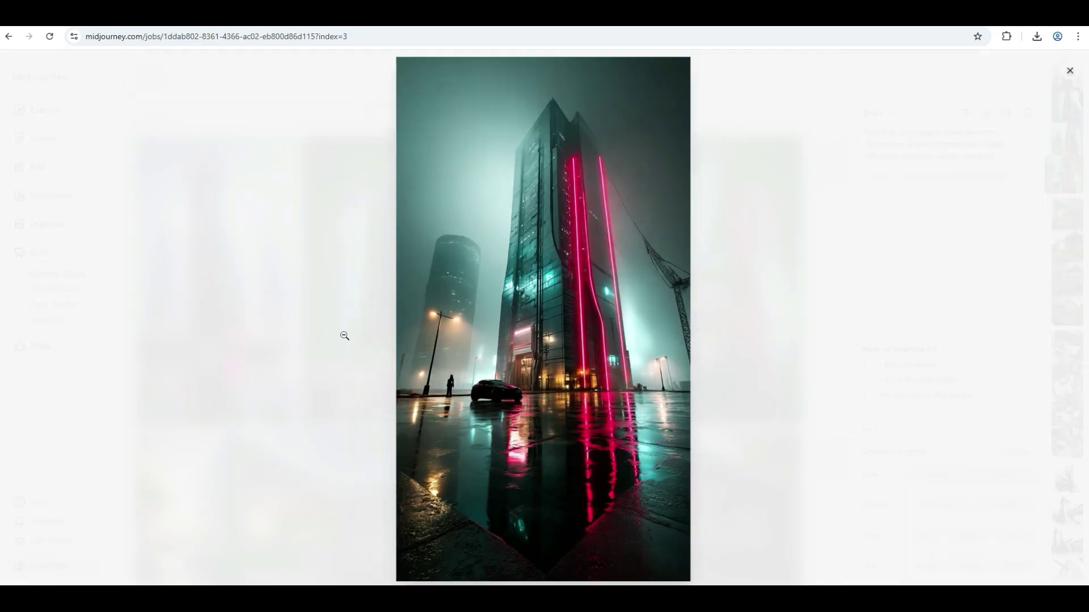
pyautogui.press('Left')
pyautogui.press('Left')
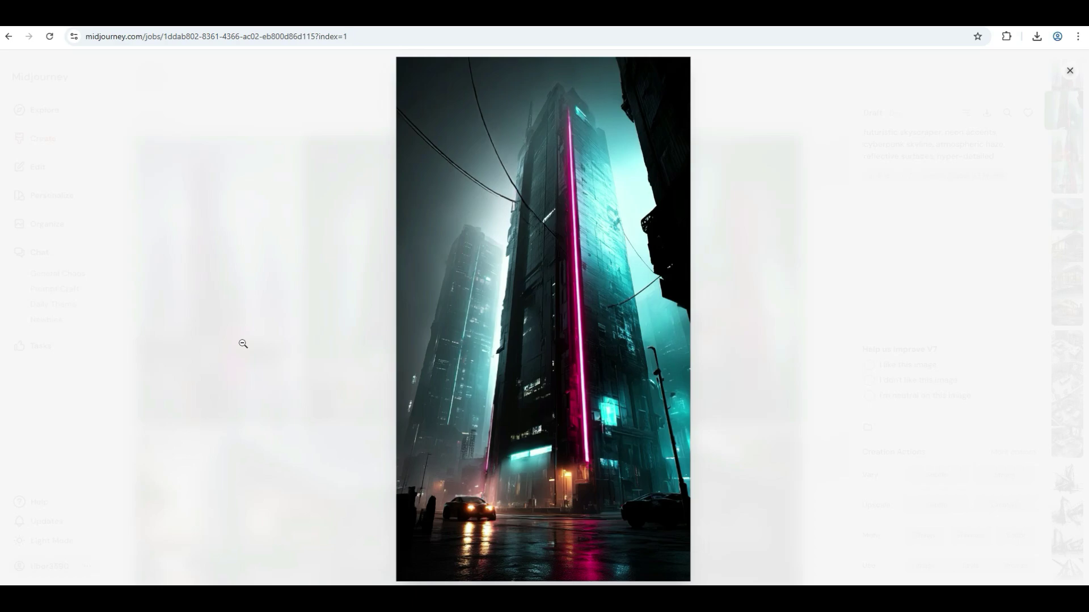
pyautogui.press('Left')
pyautogui.click(1070, 70)
pyautogui.click(830, 116)
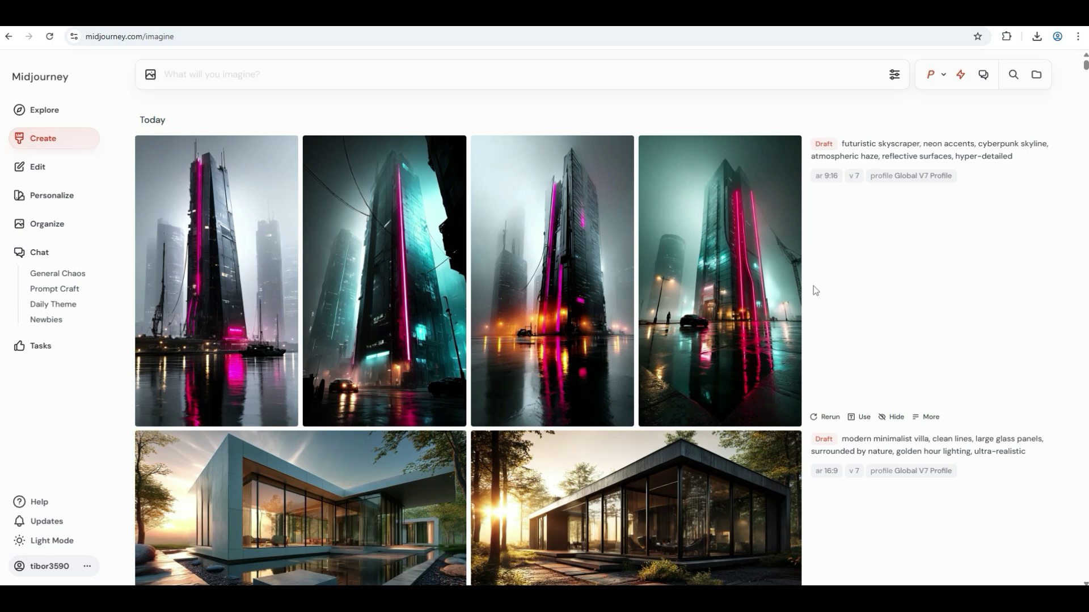
# - Paste and submit the foggy-morning Japanese zen house prompt
pyautogui.rightClick(307, 72)
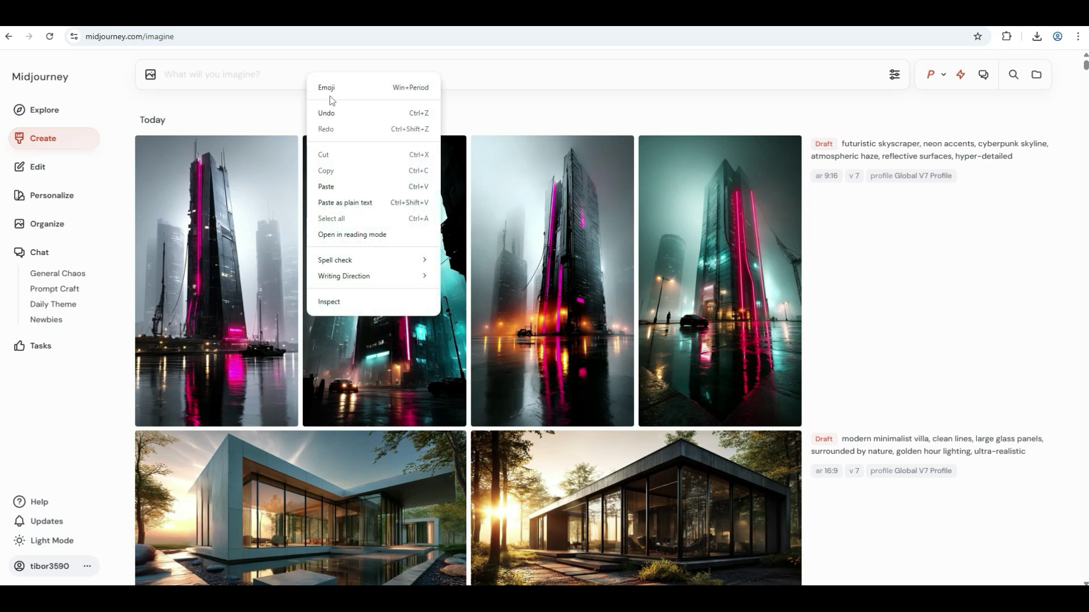
pyautogui.click(329, 187)
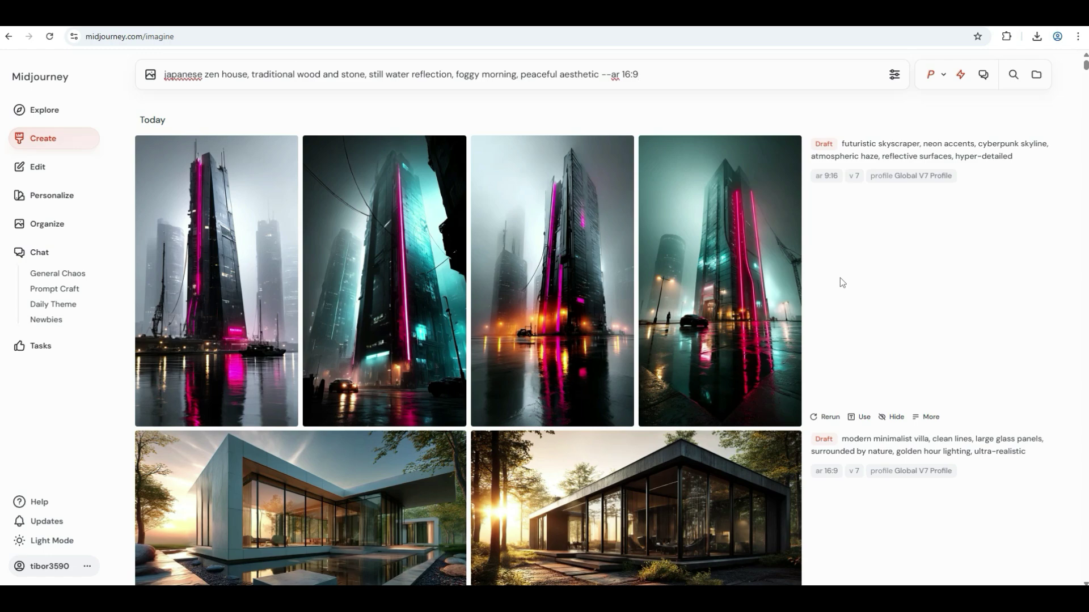
pyautogui.press('Return')
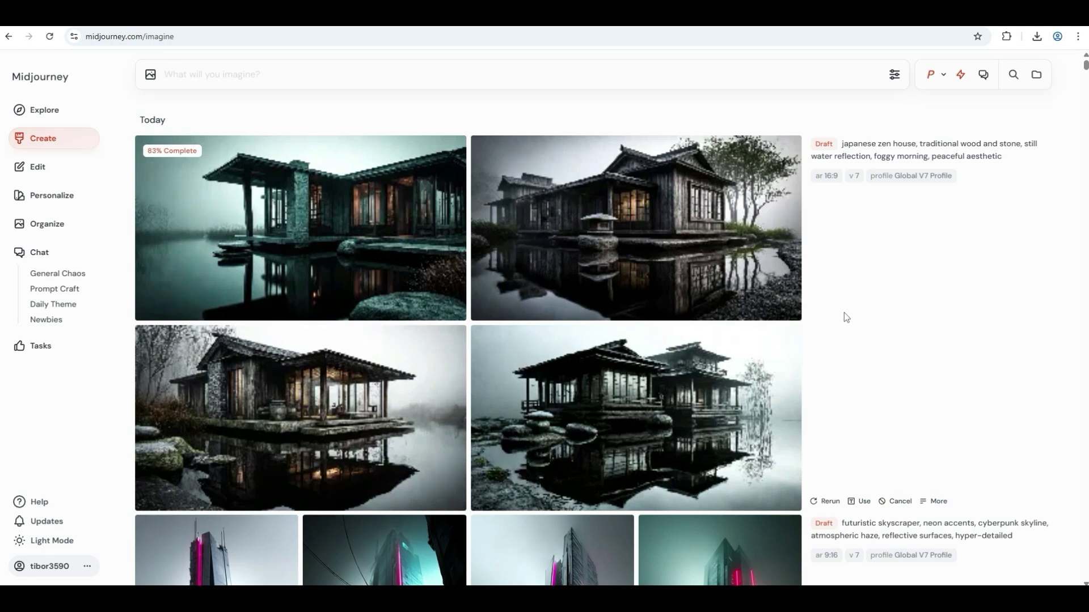
# - Review the four zen house variations full size, then return to the gallery
pyautogui.click(780, 362)
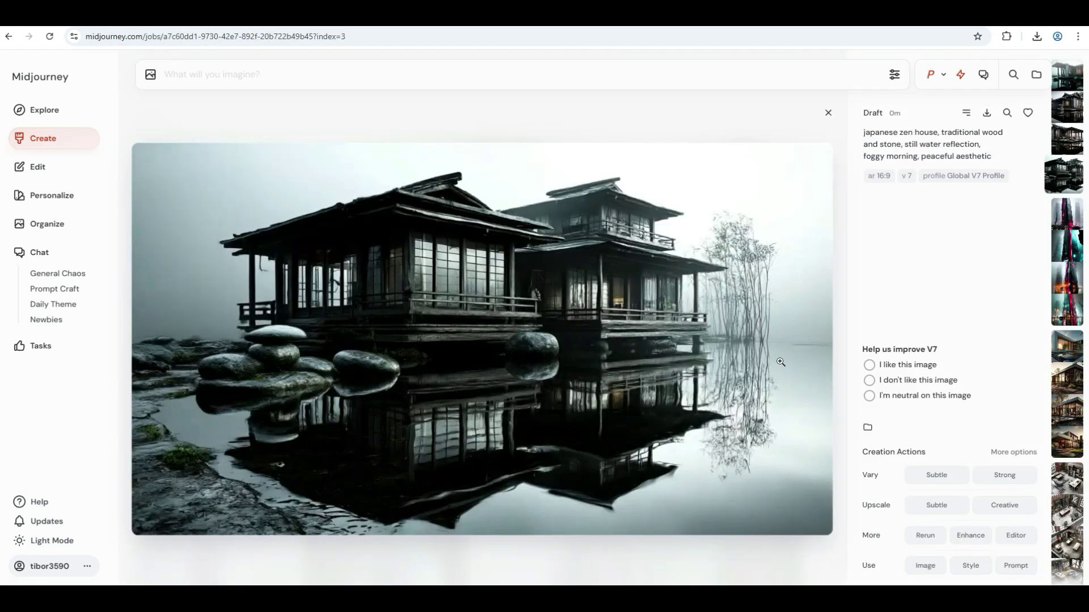
pyautogui.press('Left')
pyautogui.press('Left')
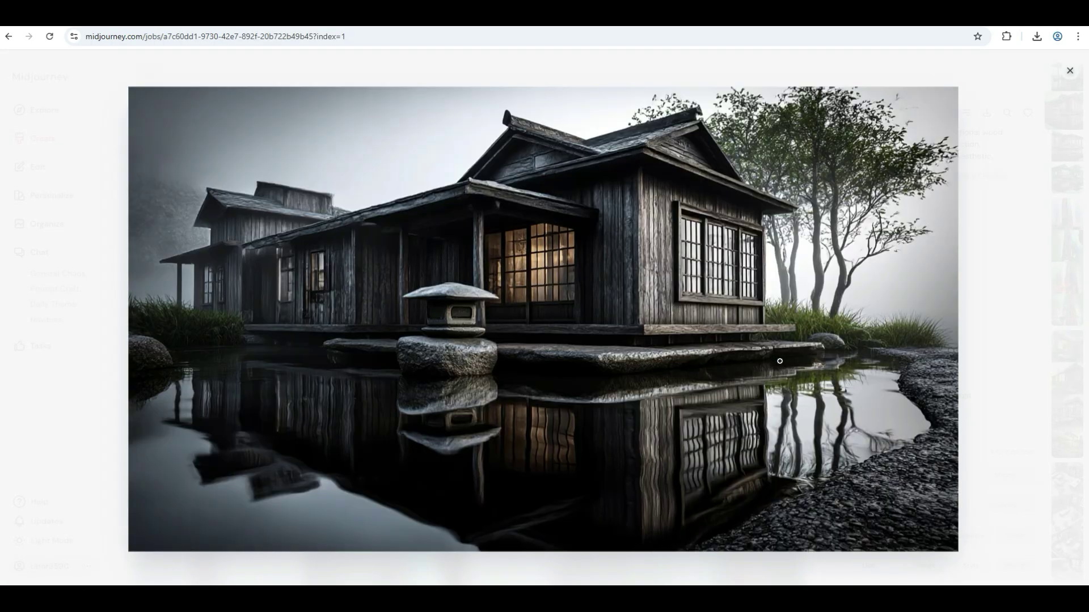
pyautogui.press('Left')
pyautogui.click(1070, 70)
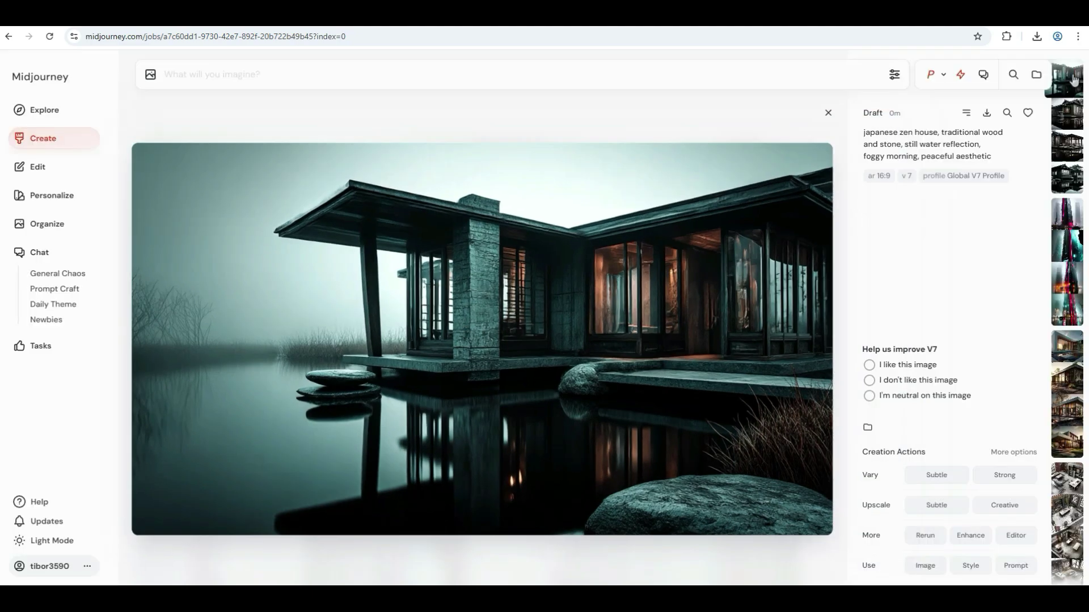
pyautogui.click(831, 113)
pyautogui.moveTo(843, 286)
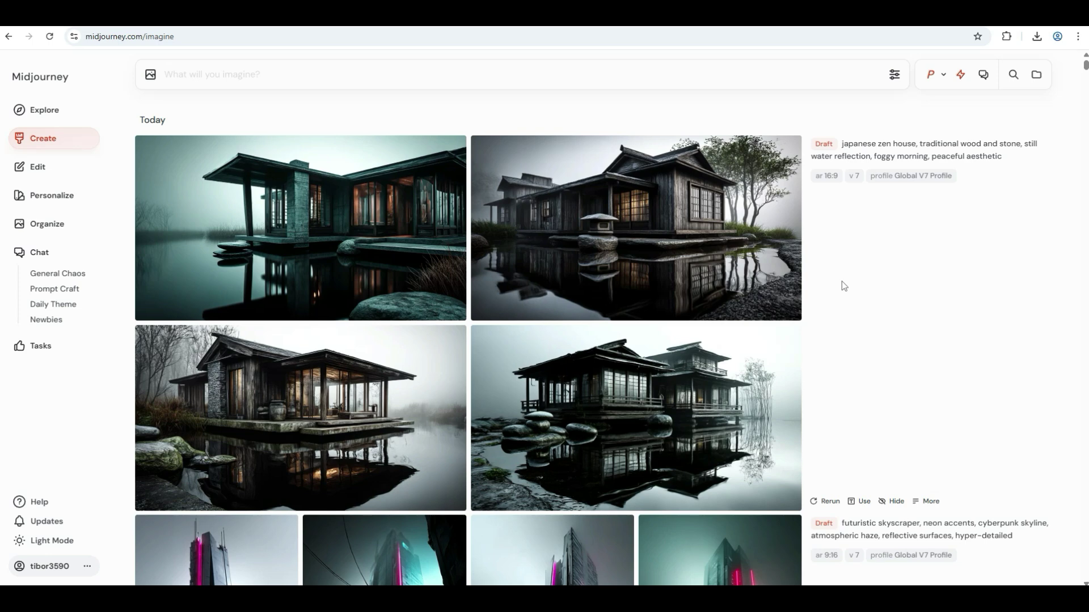
# - Paste and submit the raw-concrete brutalist architecture prompt
pyautogui.rightClick(347, 69)
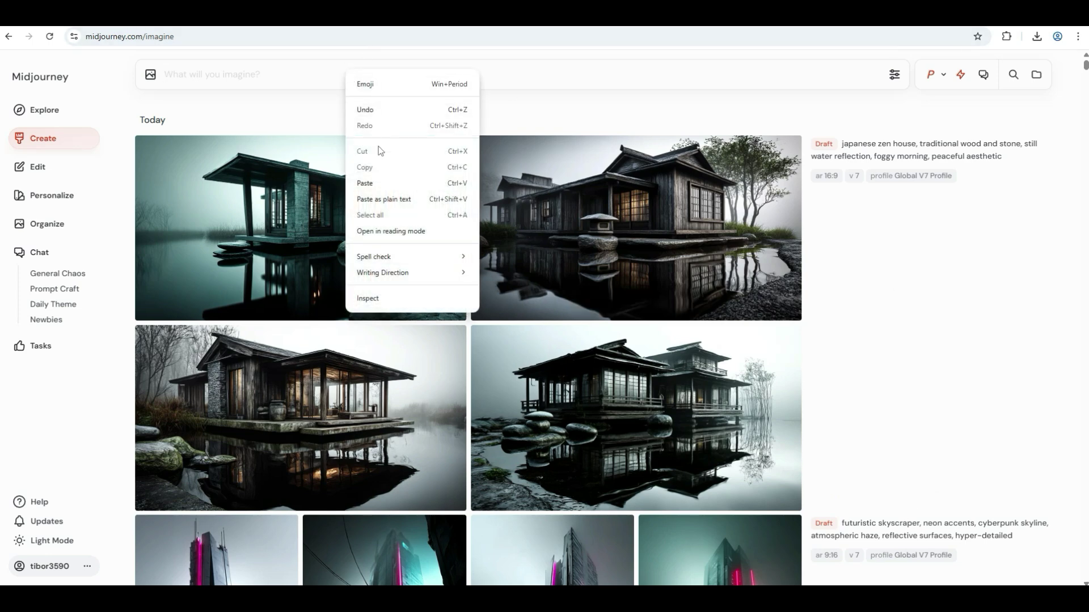
pyautogui.click(377, 184)
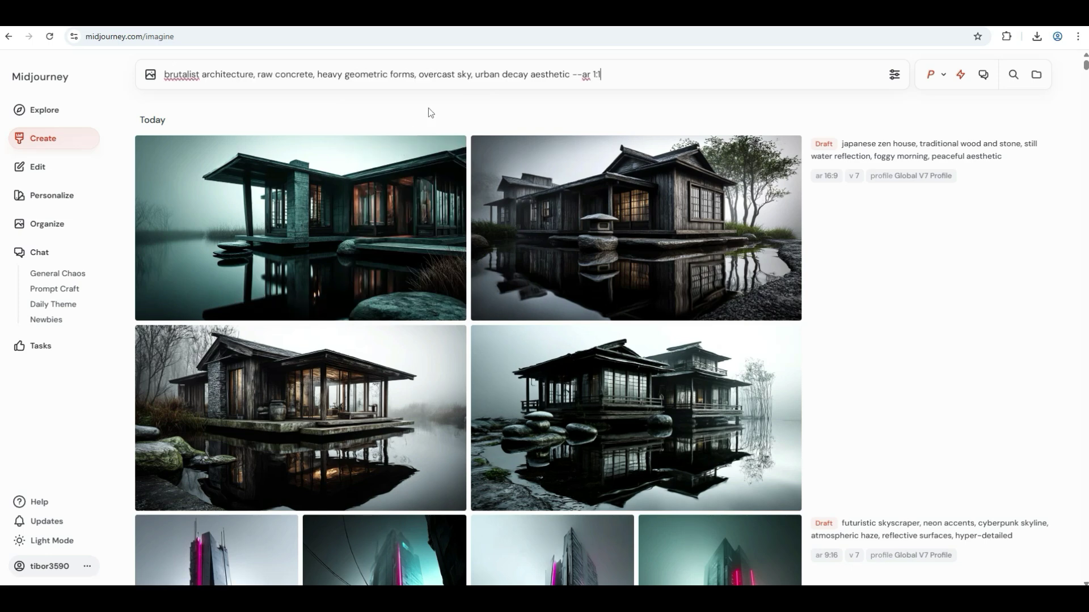
pyautogui.press('Return')
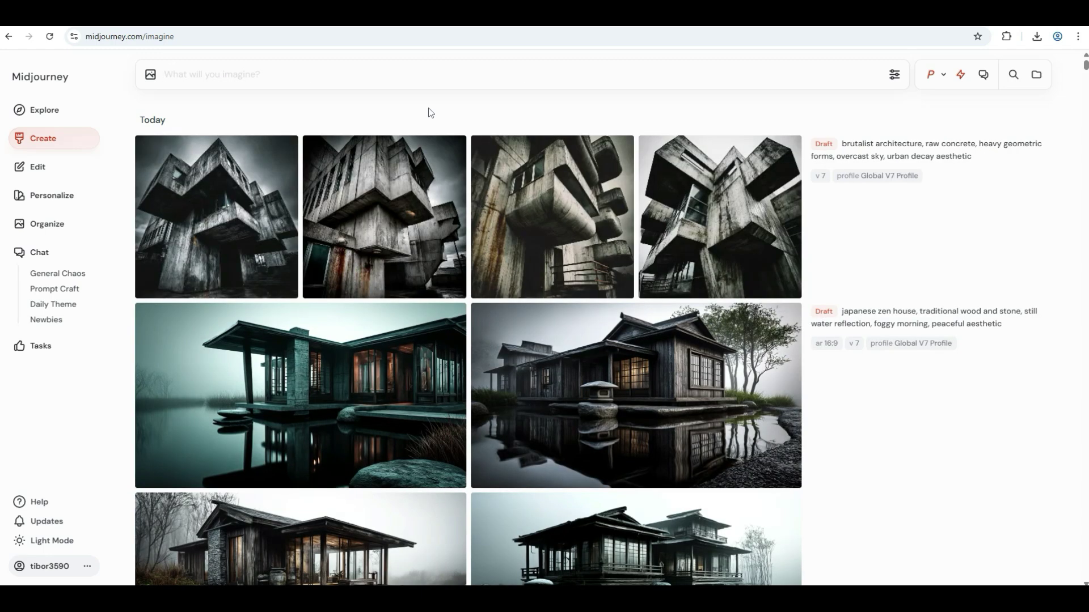
# - View the brutalist variations enlarged, from the fourth back to the first, then return to the gallery
pyautogui.click(679, 211)
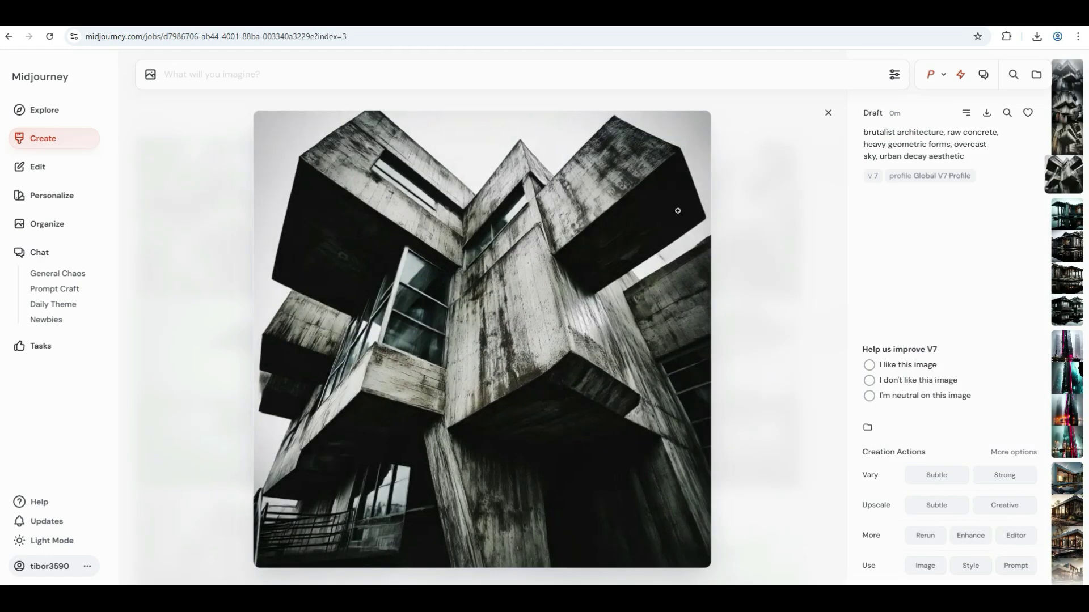
pyautogui.click(678, 211)
pyautogui.press('Left')
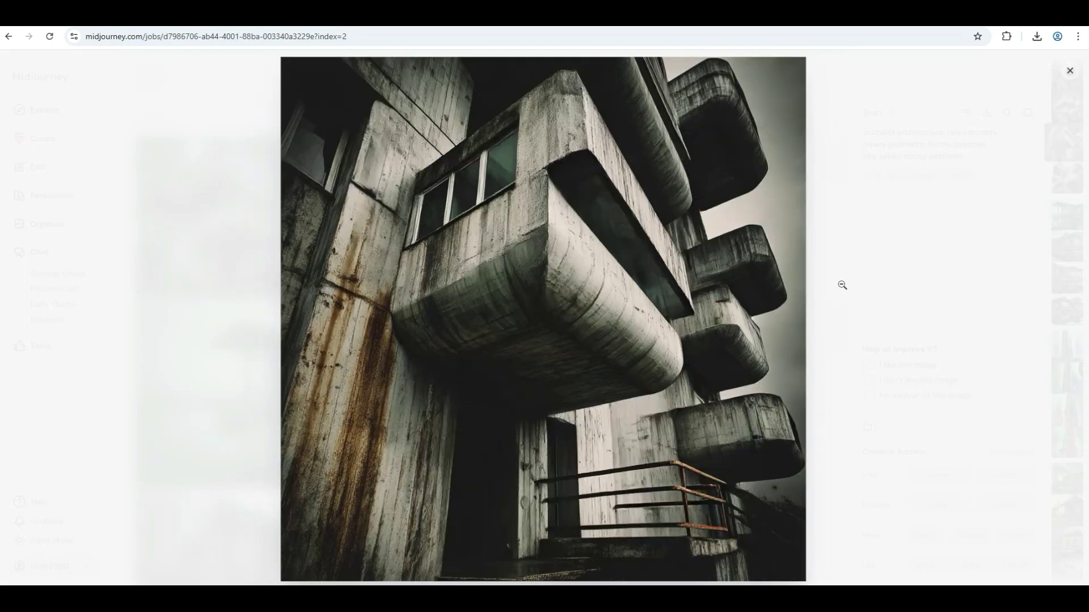
pyautogui.press('Left')
pyautogui.press('Left')
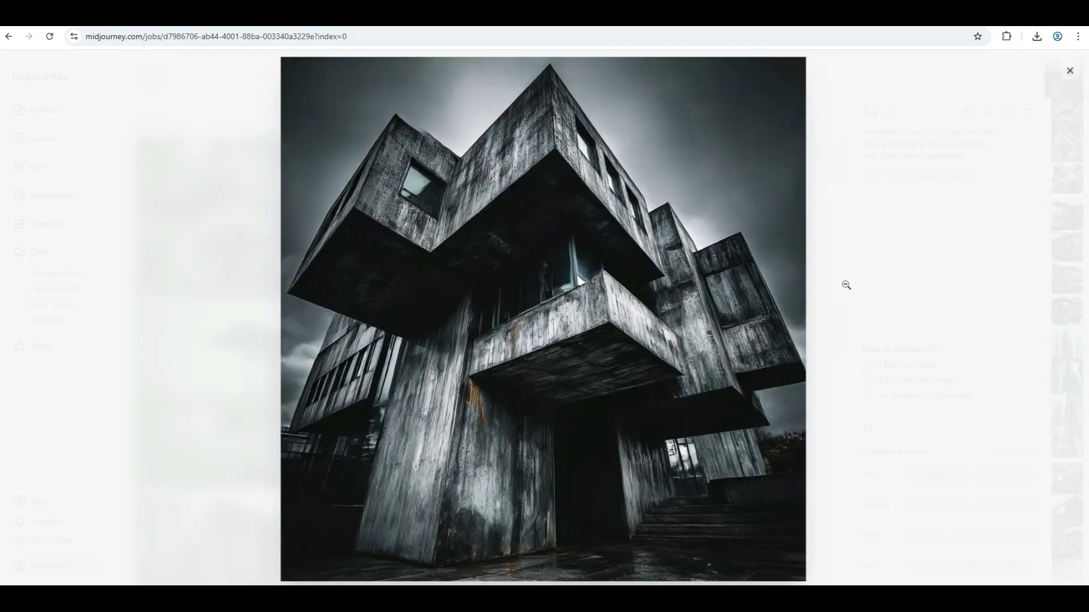
pyautogui.click(1070, 70)
pyautogui.click(829, 114)
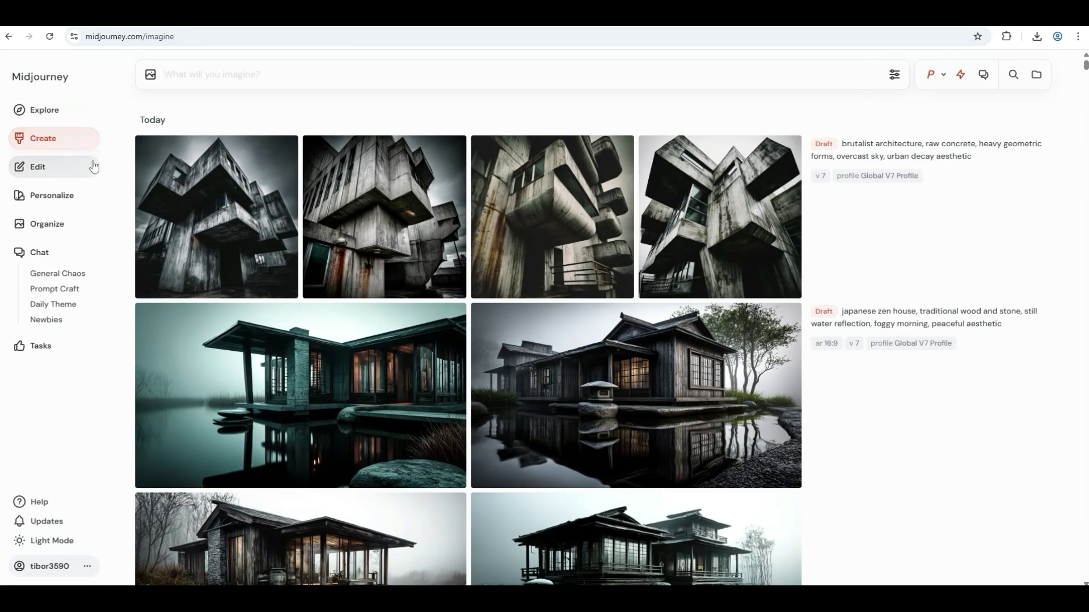
pyautogui.click(37, 171)
pyautogui.click(163, 84)
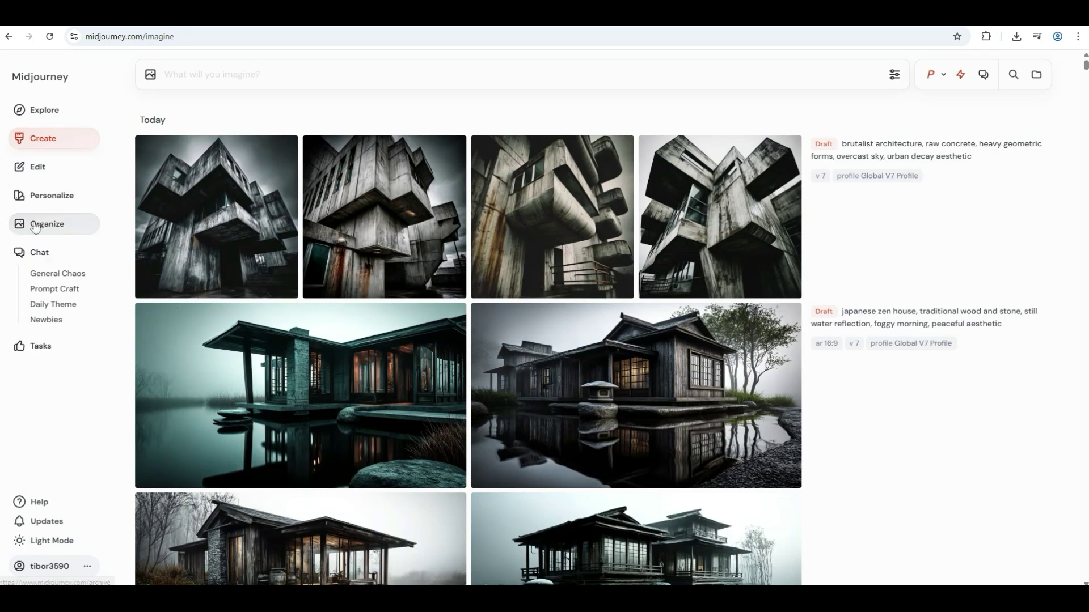
# - Upload the sketched house floor plan image into the Retexture editor
pyautogui.click(40, 168)
pyautogui.click(199, 198)
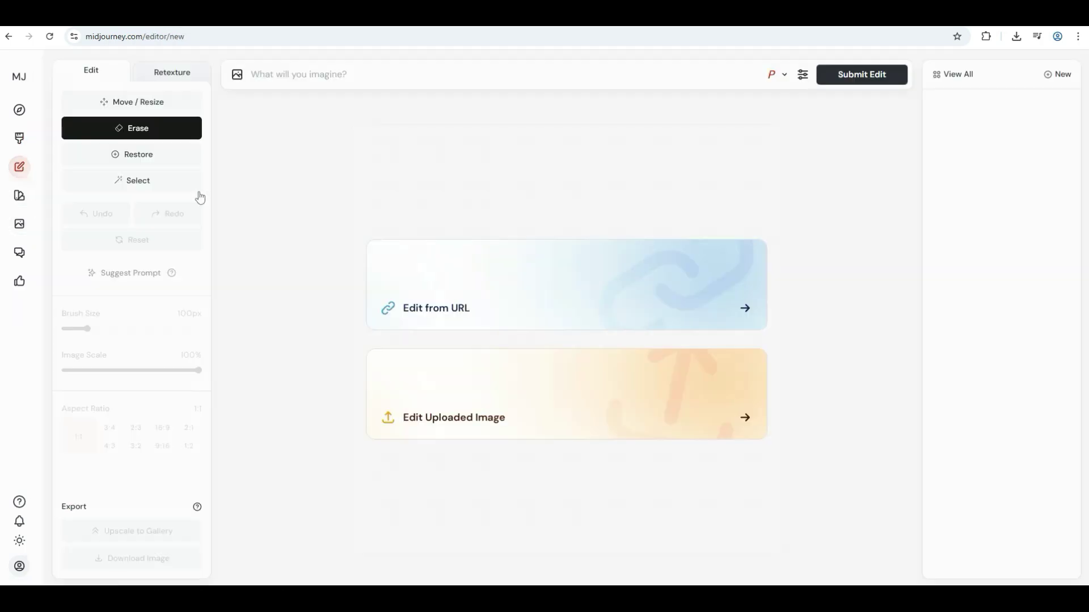
pyautogui.click(162, 74)
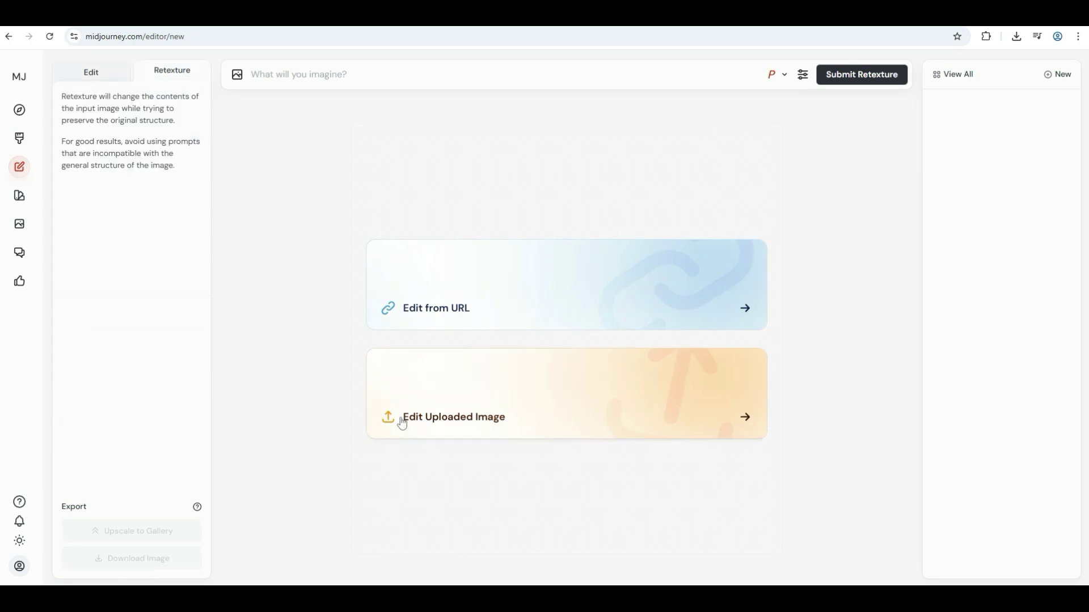
pyautogui.click(468, 420)
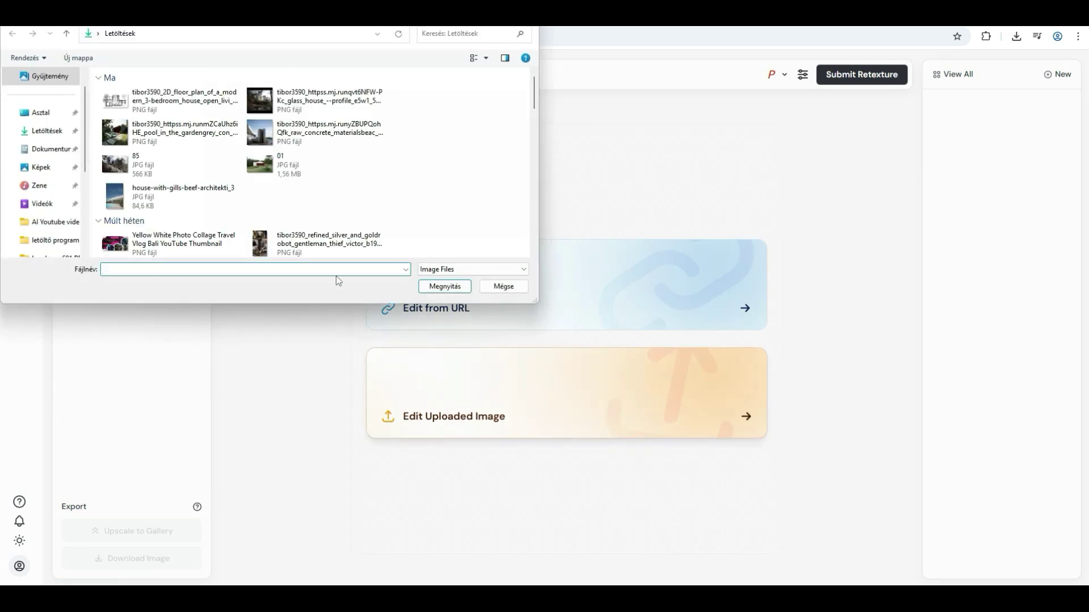
pyautogui.click(445, 286)
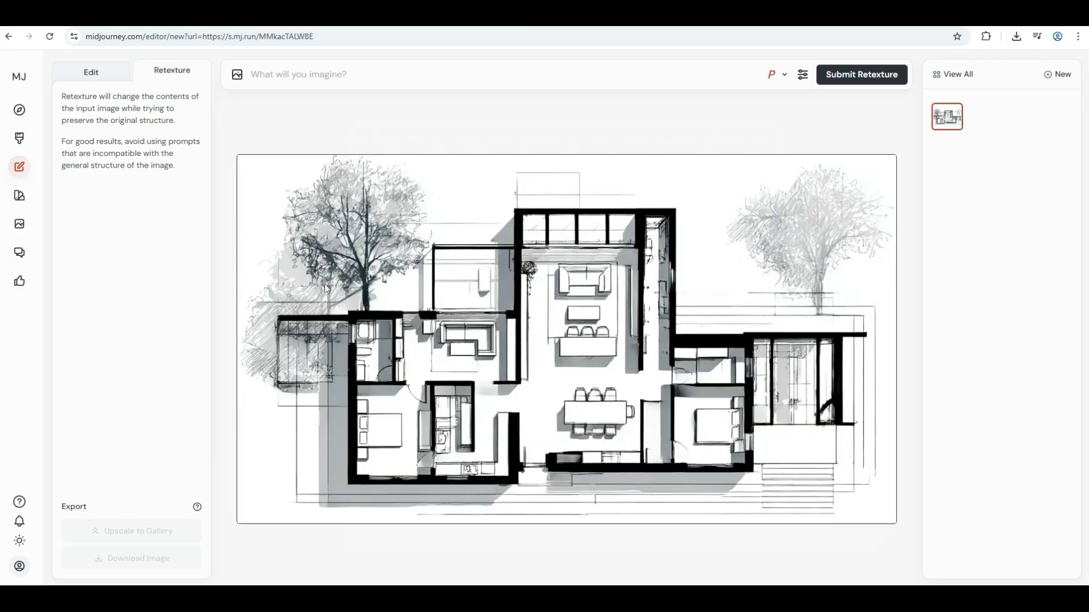
# - Set the output to landscape orientation at a 16:9 aspect ratio
pyautogui.click(802, 75)
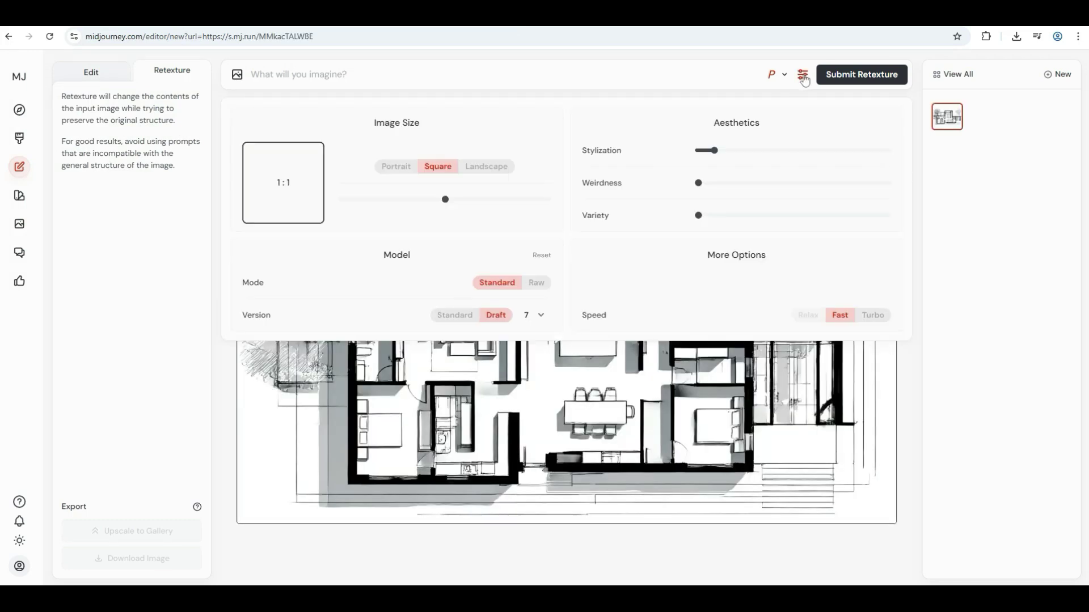
pyautogui.click(492, 168)
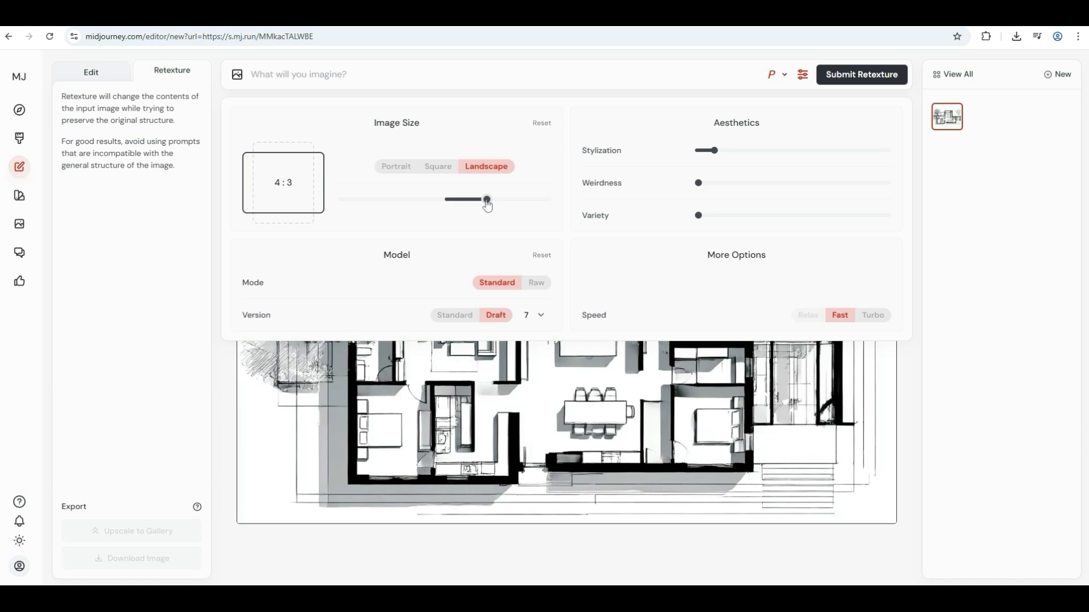
pyautogui.moveTo(485, 200); pyautogui.dragTo(529, 200)
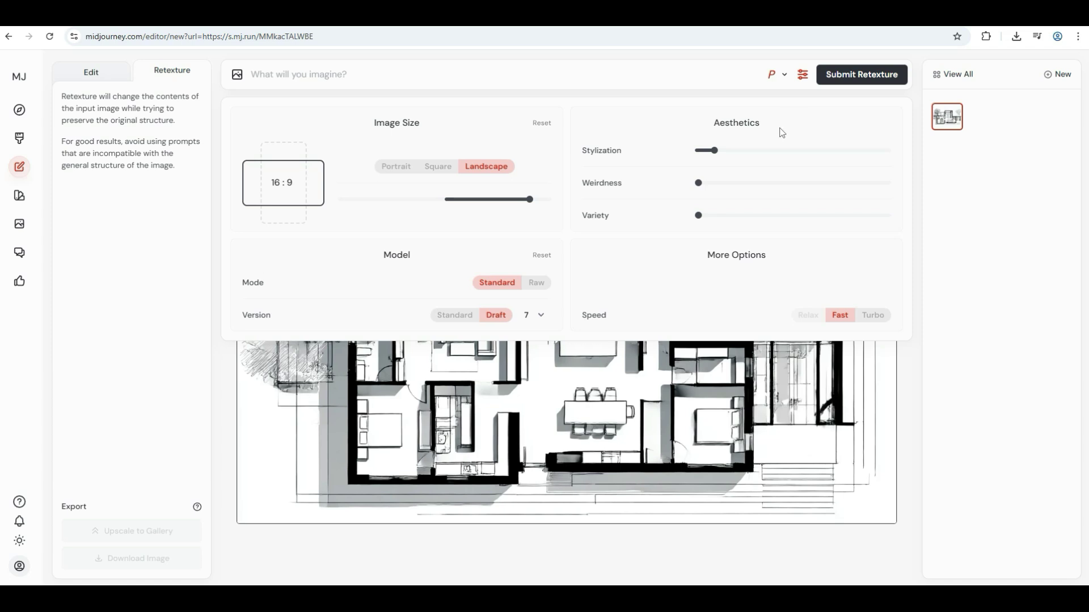
# - Paste the floor plan prompt, append ',realistic rendering,natural light', and submit the retexture job
pyautogui.rightClick(320, 73)
pyautogui.click(349, 185)
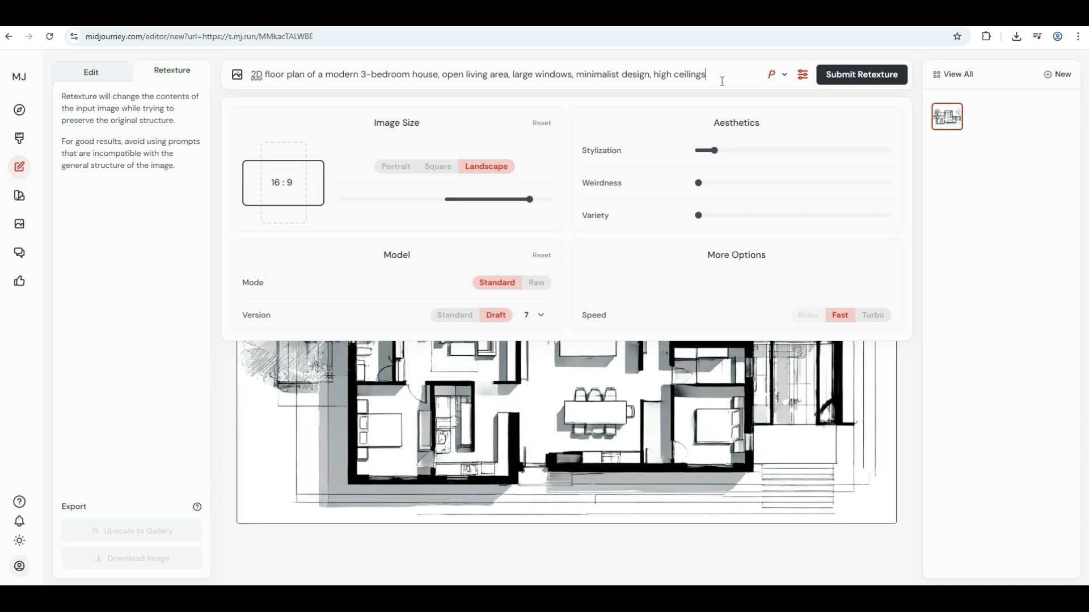
pyautogui.write(',realistic rendering,natural light')
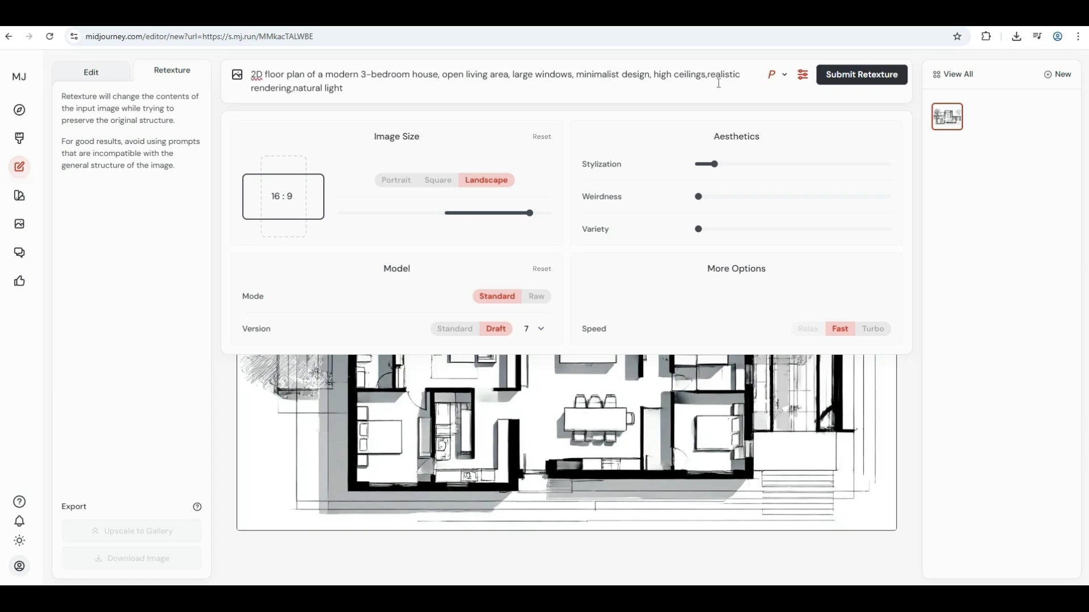
pyautogui.click(862, 74)
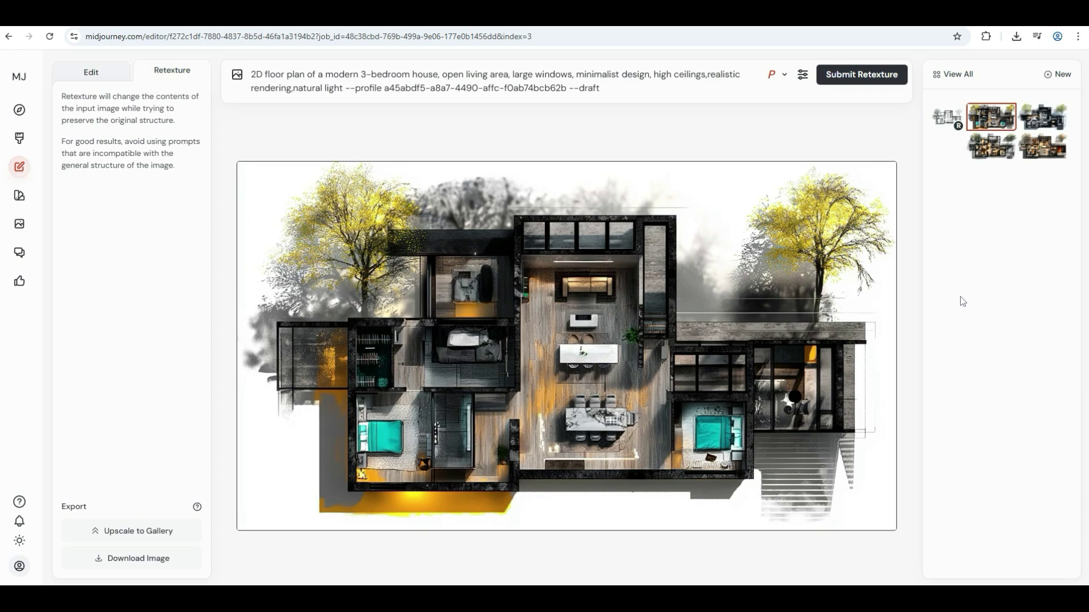
# - Compare the original floor plan sketch with each retextured render, then start a blank edit session
pyautogui.click(948, 123)
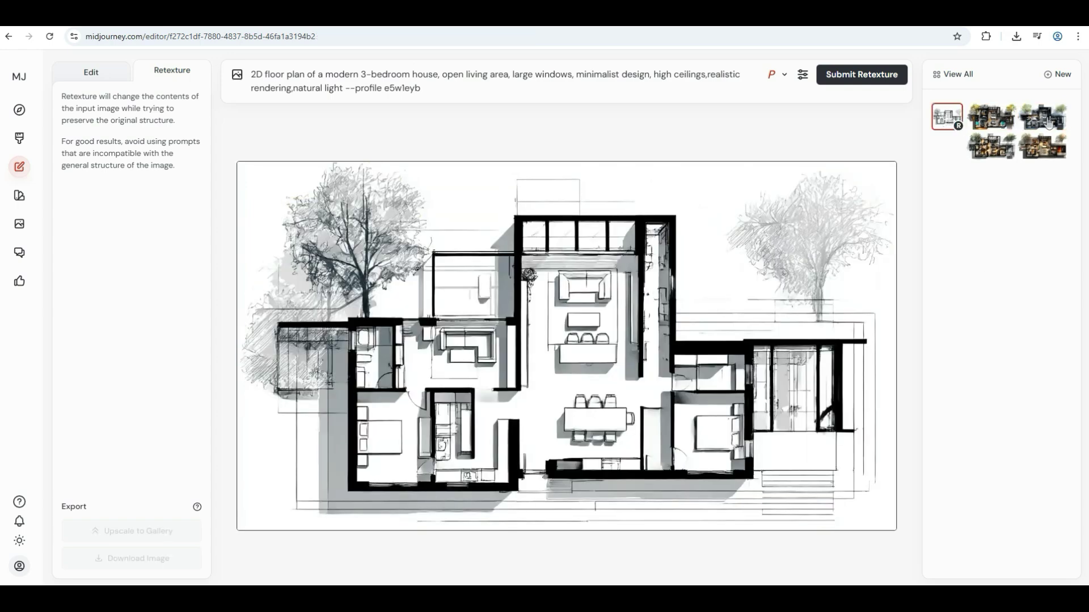
pyautogui.click(1049, 123)
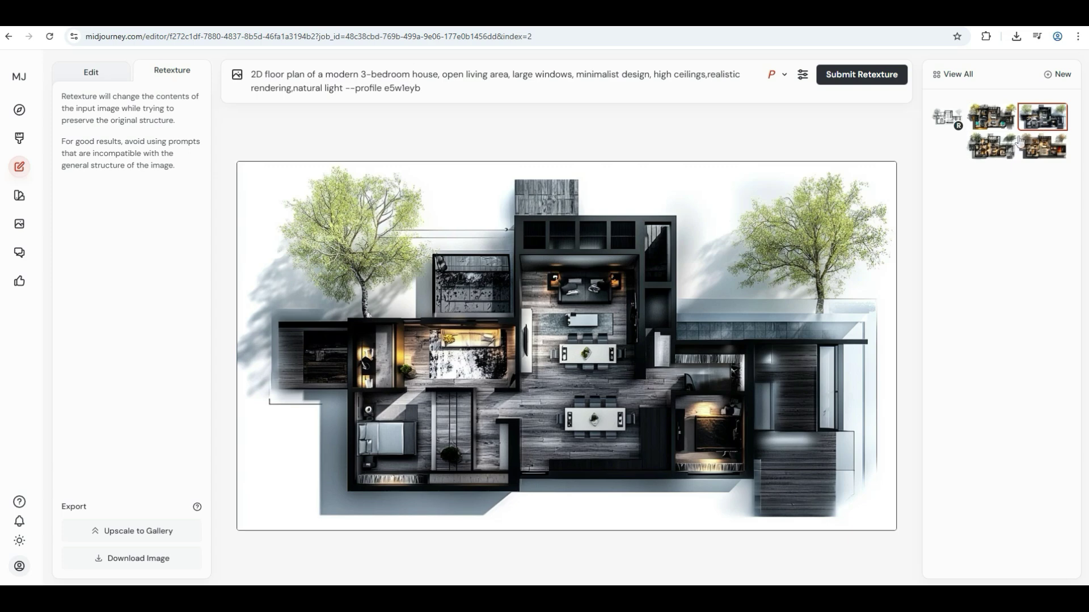
pyautogui.click(998, 146)
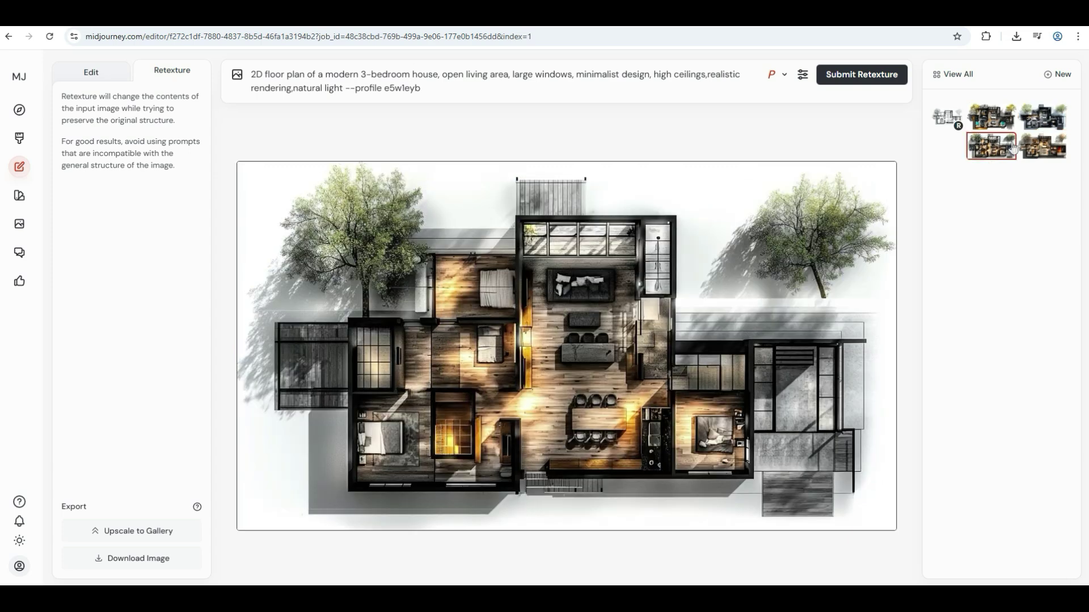
pyautogui.click(1047, 152)
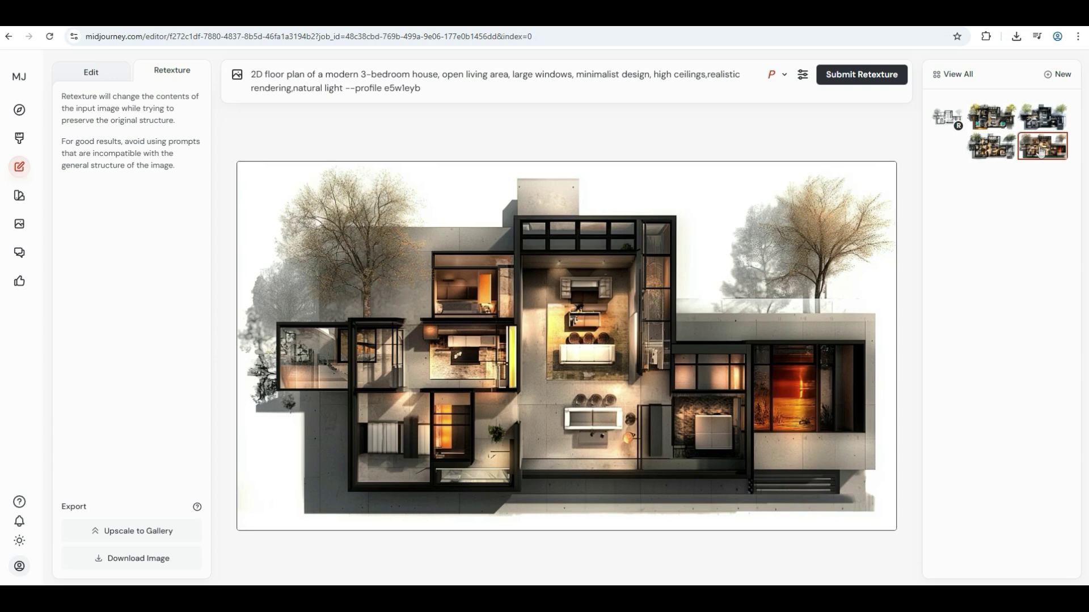
pyautogui.click(1059, 74)
# - Upload the skyscraper sketch PNG for retexturing and bring up the original sketch for comparison
pyautogui.click(603, 426)
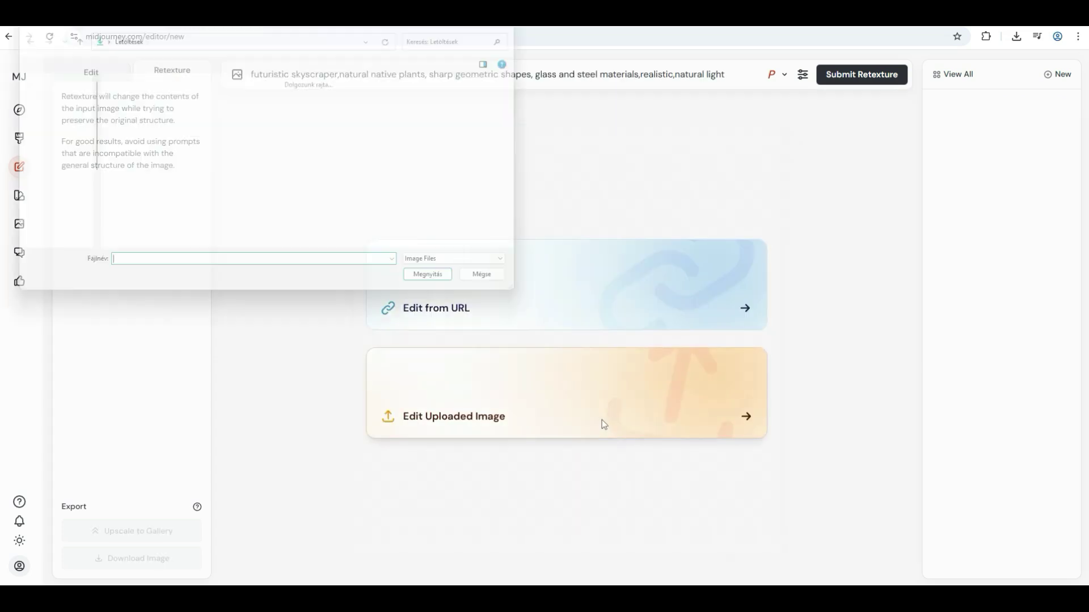
pyautogui.click(170, 101)
pyautogui.click(449, 287)
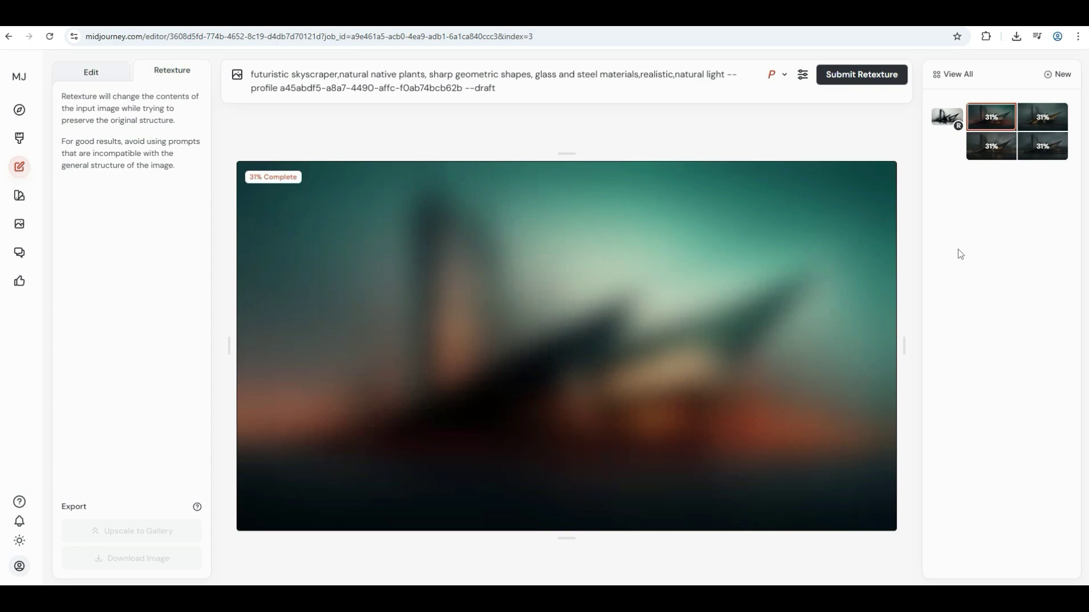
pyautogui.click(947, 119)
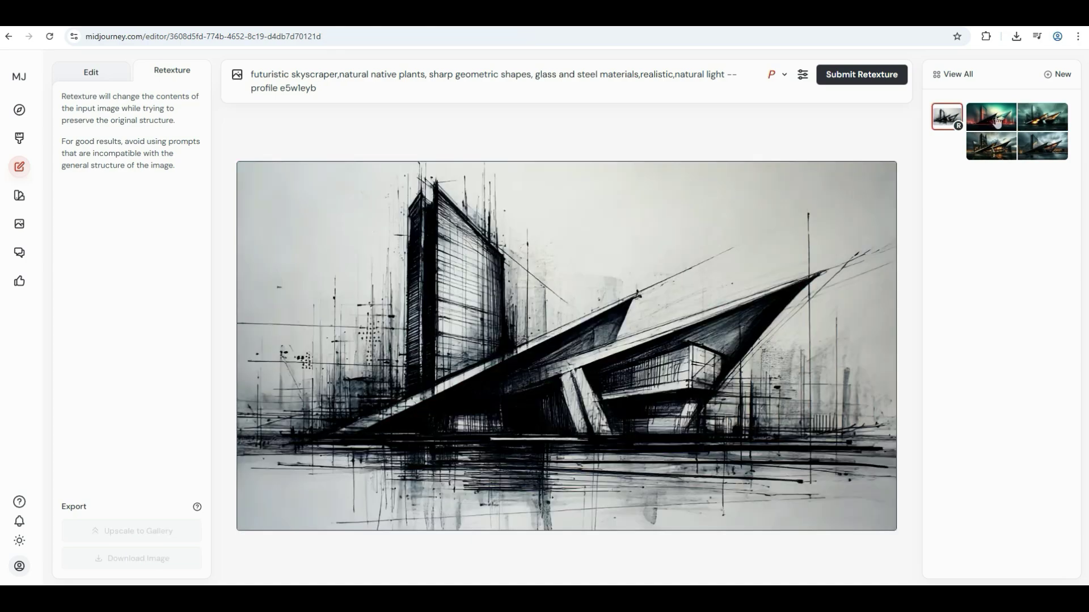
# - Edit the grey-sky skyscraper render, erasing the bottom foreground strip and the dark bottom-right patch
pyautogui.click(997, 120)
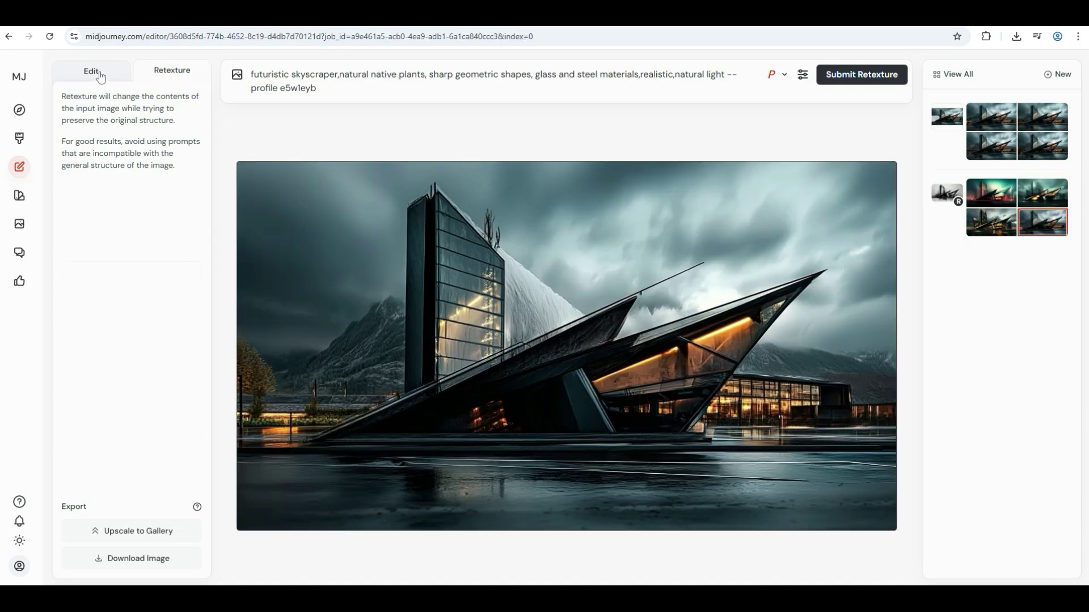
pyautogui.click(91, 72)
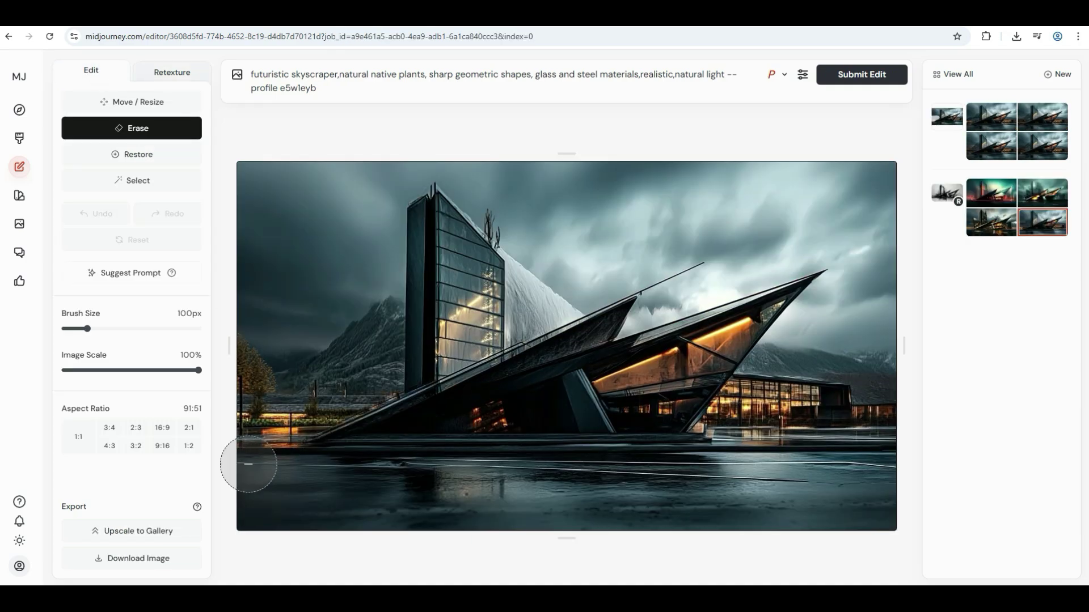
pyautogui.moveTo(246, 471)
pyautogui.mouseDown()
pyautogui.moveTo(662, 484)
pyautogui.moveTo(707, 480)
pyautogui.moveTo(742, 465)
pyautogui.moveTo(746, 450)
pyautogui.moveTo(777, 449)
pyautogui.moveTo(862, 451)
pyautogui.moveTo(906, 467)
pyautogui.moveTo(826, 490)
pyautogui.moveTo(697, 499)
pyautogui.moveTo(310, 492)
pyautogui.moveTo(221, 505)
pyautogui.moveTo(343, 526)
pyautogui.moveTo(697, 533)
pyautogui.moveTo(895, 518)
pyautogui.moveTo(917, 498)
pyautogui.mouseUp()
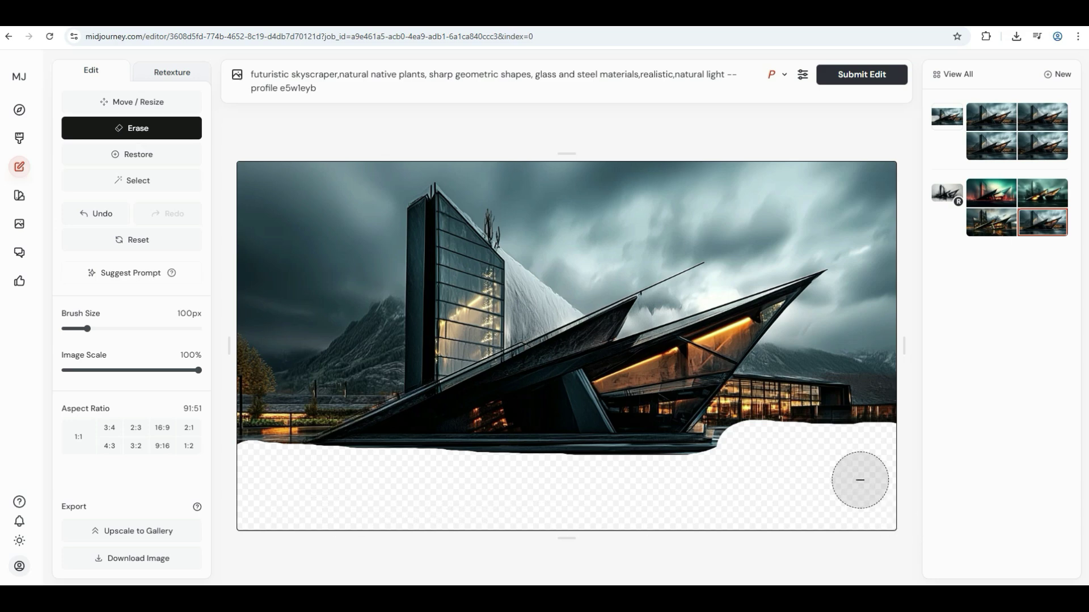
pyautogui.moveTo(352, 88); pyautogui.dragTo(250, 73)
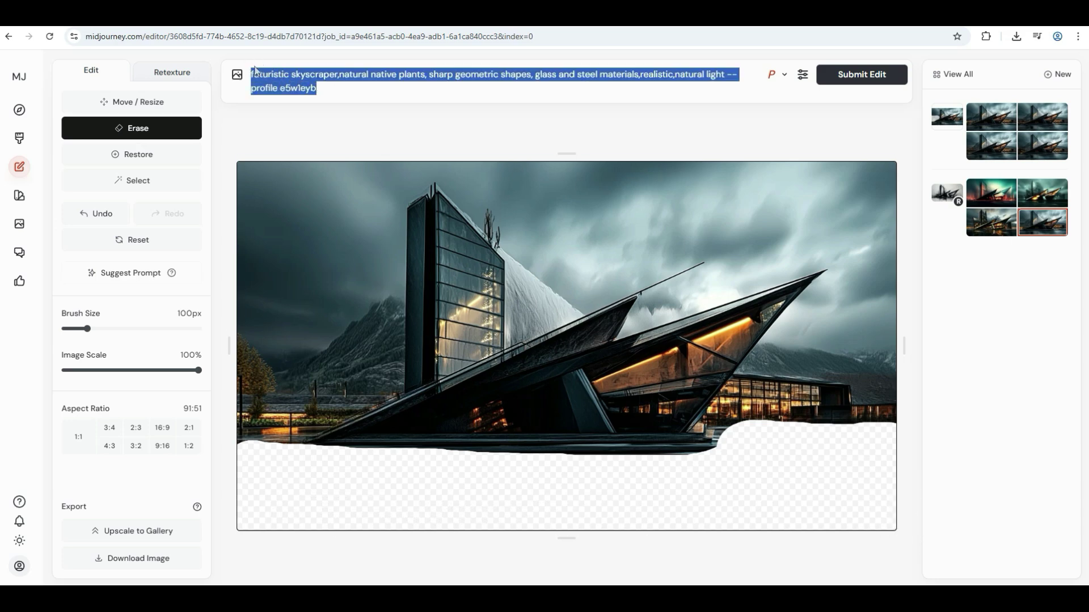
# - Replace the prompt with the parking lot text, submit, and review the variants with parked cars
pyautogui.press('BackSpace')
pyautogui.rightClick(257, 75)
pyautogui.click(283, 195)
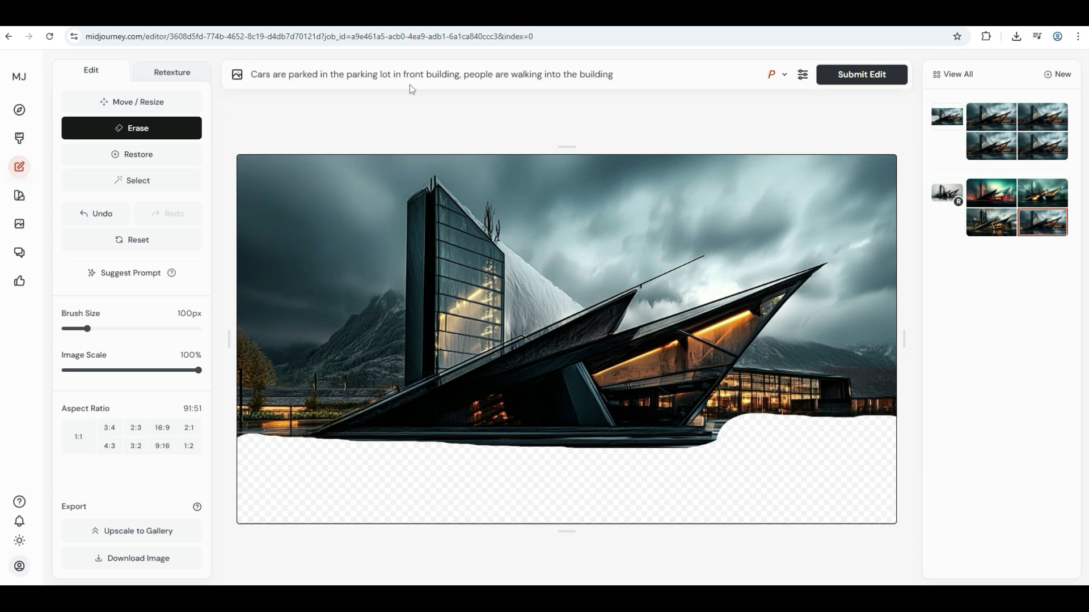
pyautogui.press('Return')
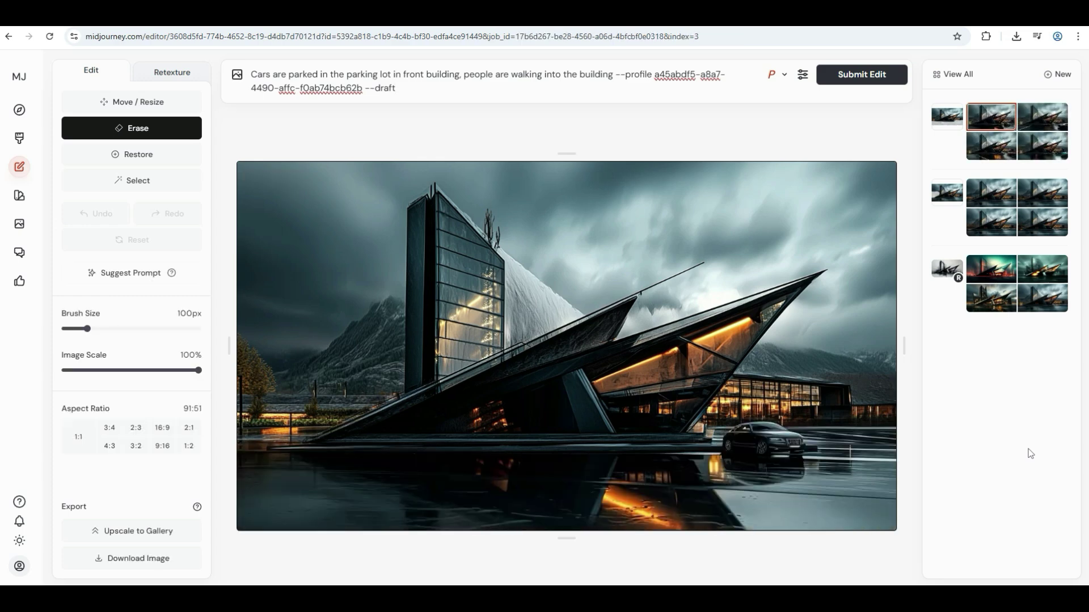
pyautogui.click(1022, 152)
pyautogui.click(992, 149)
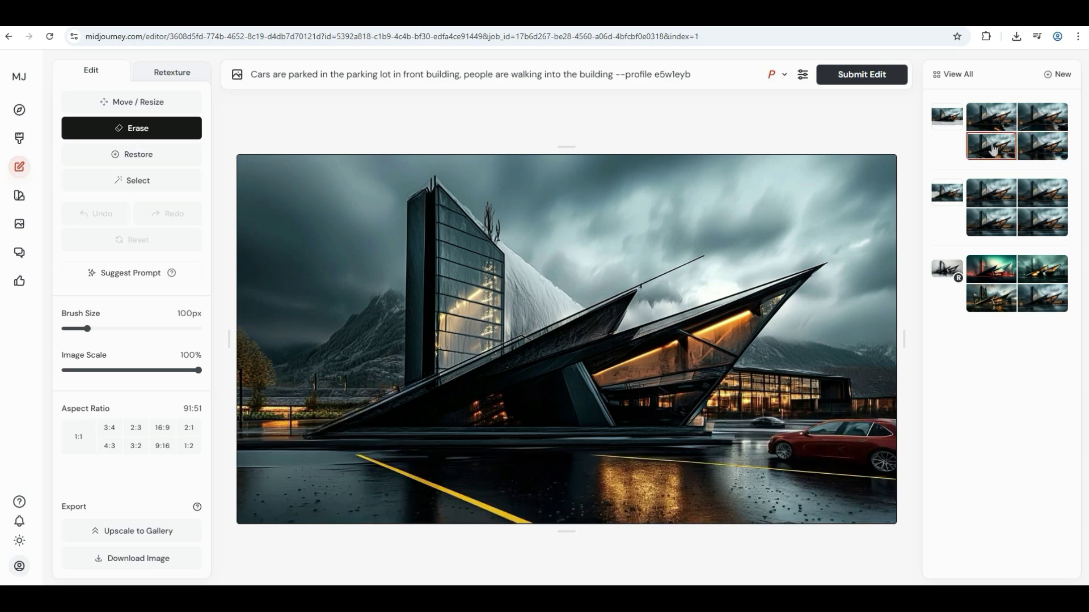
pyautogui.click(1042, 117)
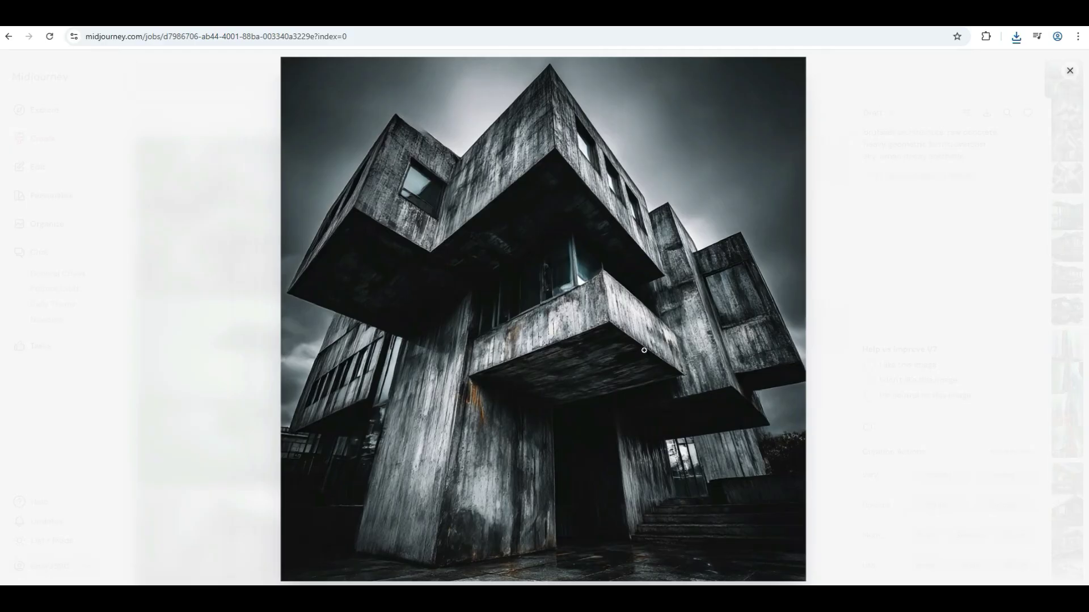
# - Step through the brutalist, Japanese lake house, neon skyscraper and forest glass house renders full size
pyautogui.press('Right')
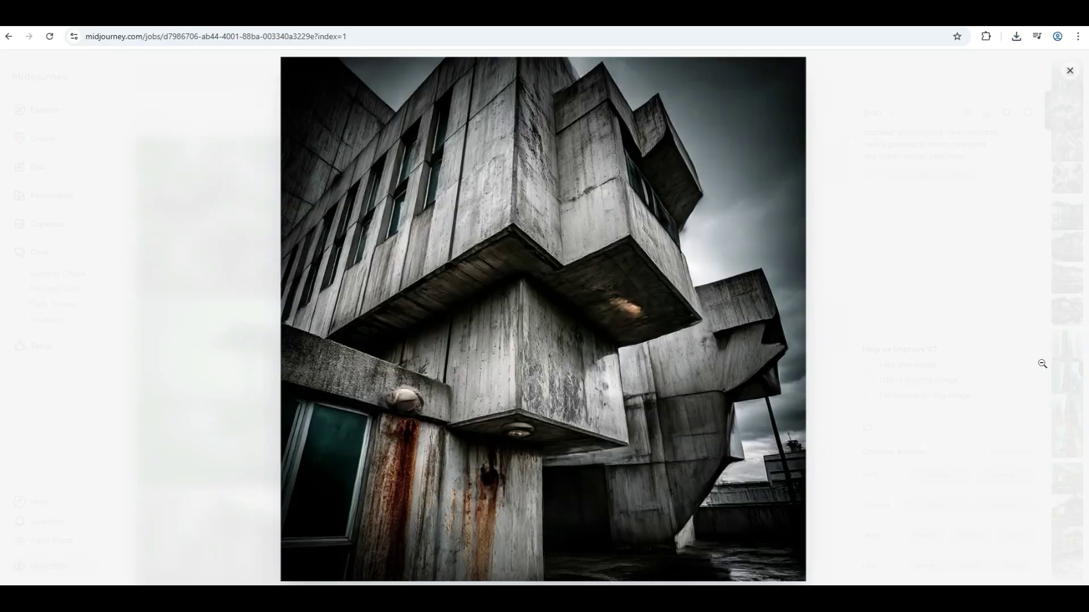
pyautogui.press('Right')
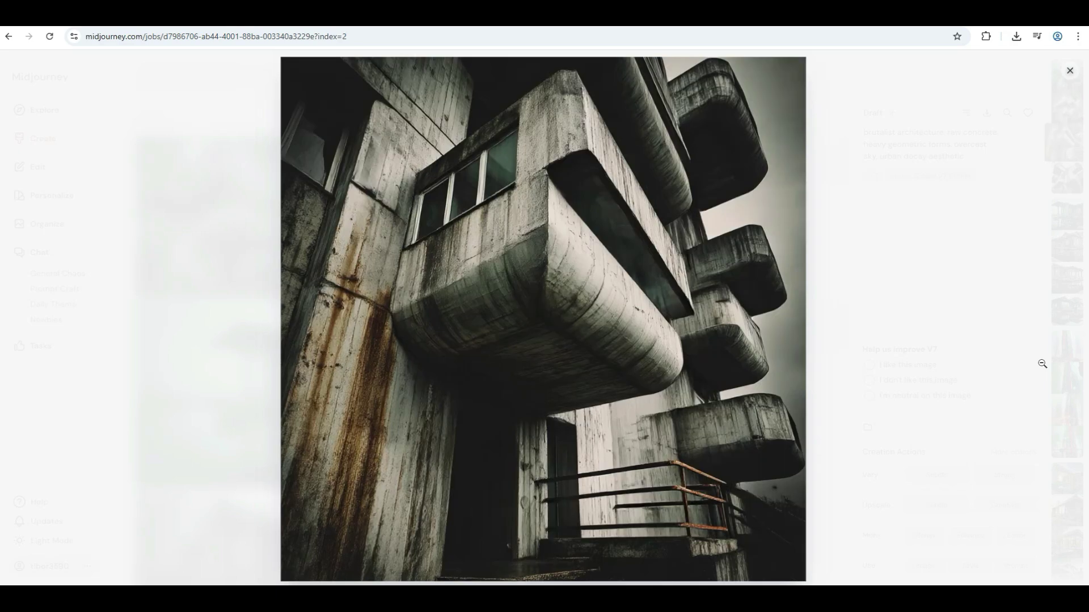
pyautogui.press('Right')
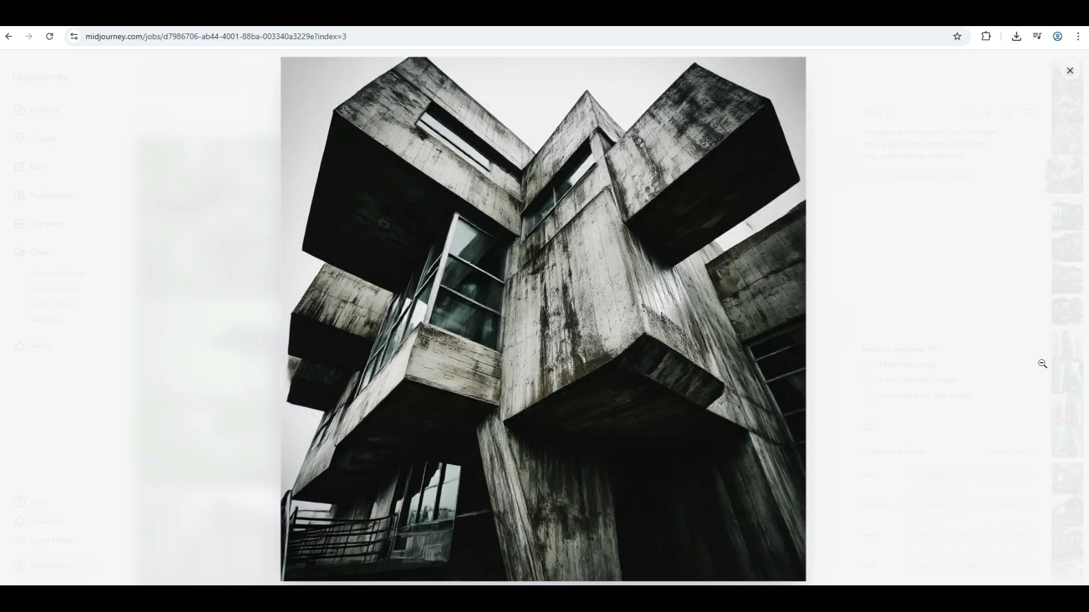
pyautogui.press('Right')
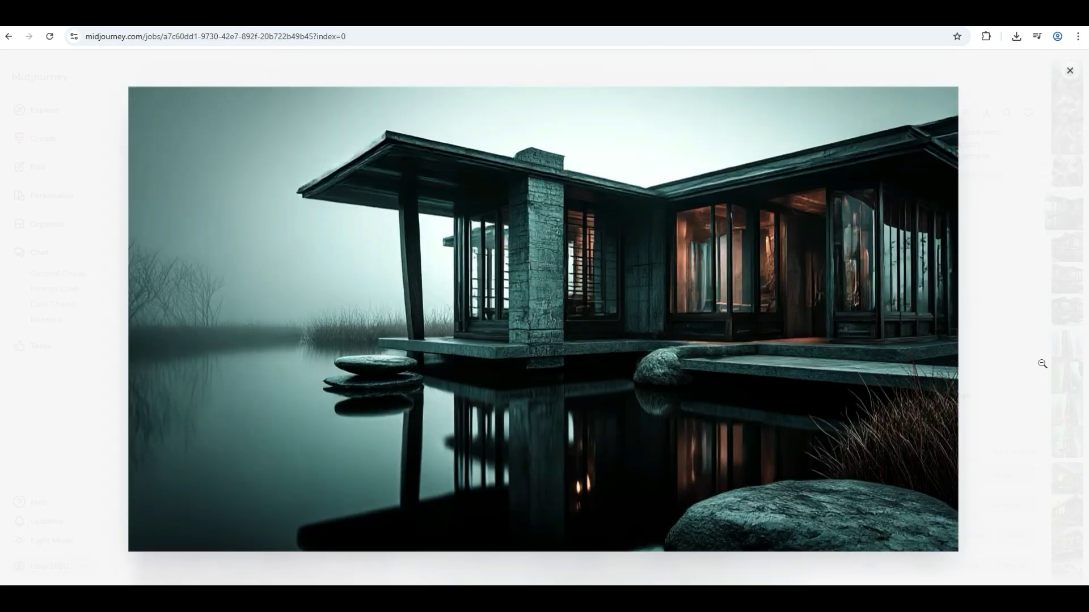
pyautogui.press('Right')
pyautogui.press('Right')
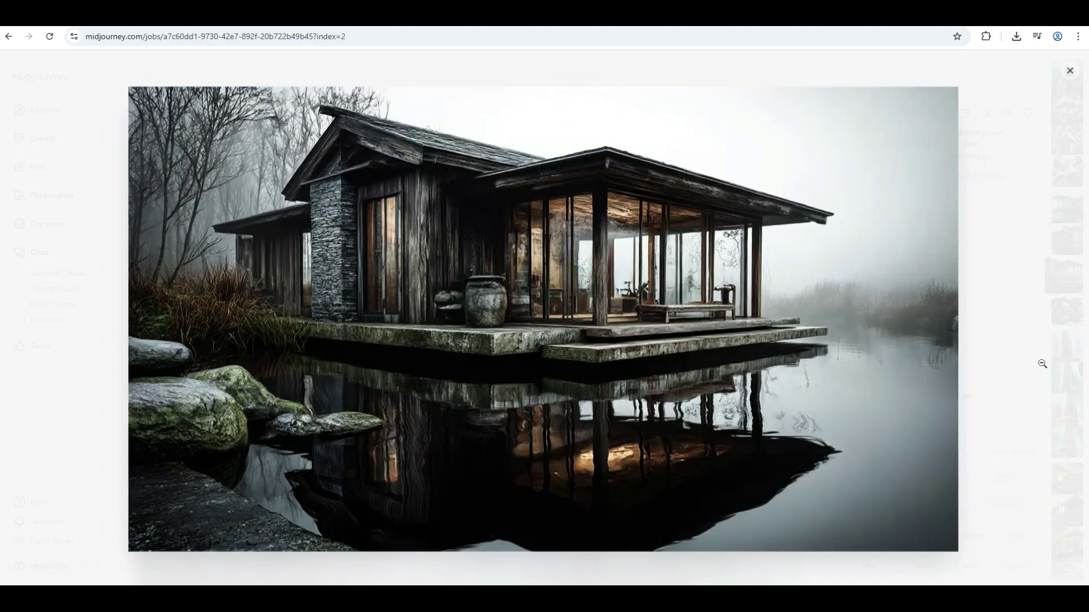
pyautogui.press('Right')
pyautogui.press('Right')
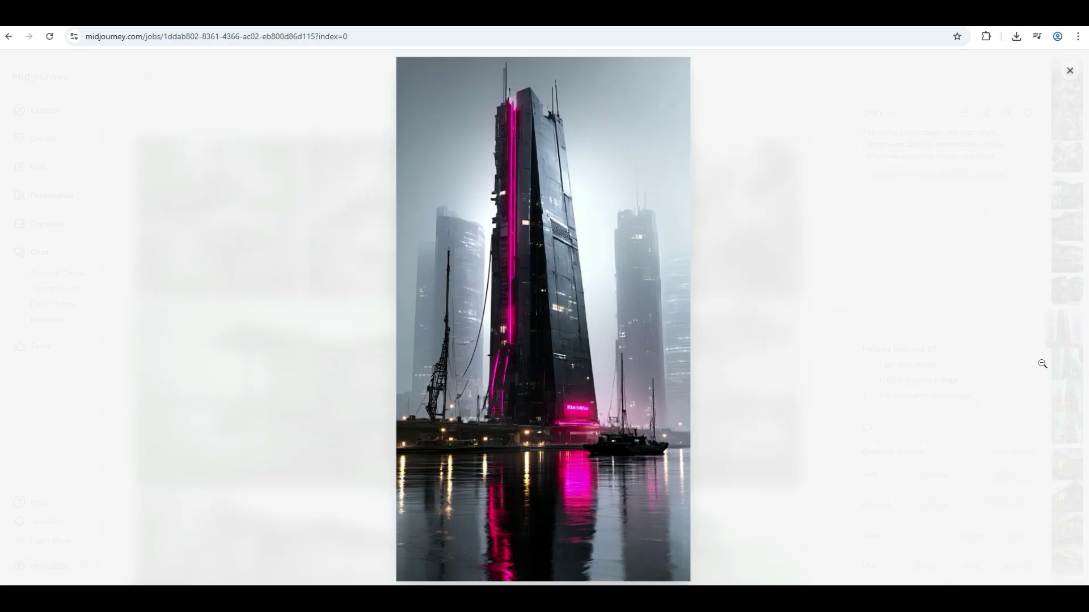
pyautogui.press('Right')
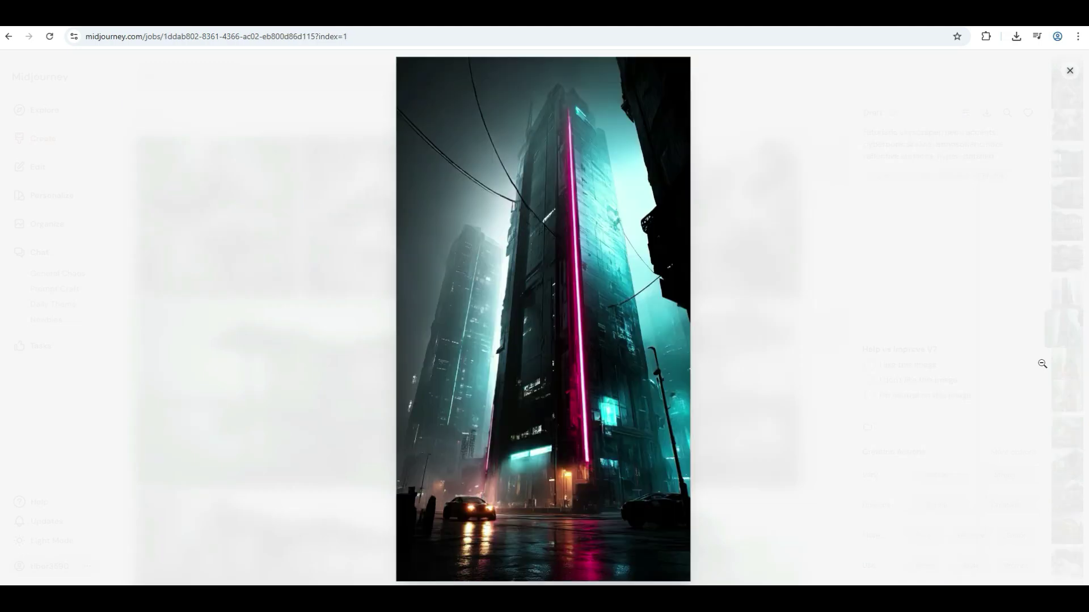
pyautogui.press('Right')
pyautogui.press('Right')
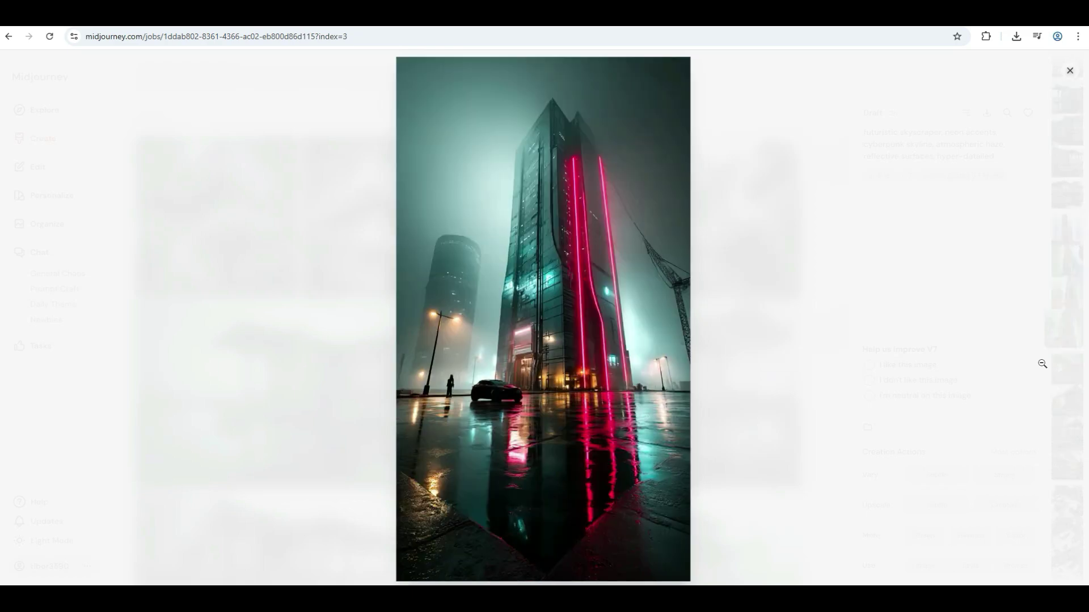
pyautogui.press('Right')
pyautogui.press('Right')
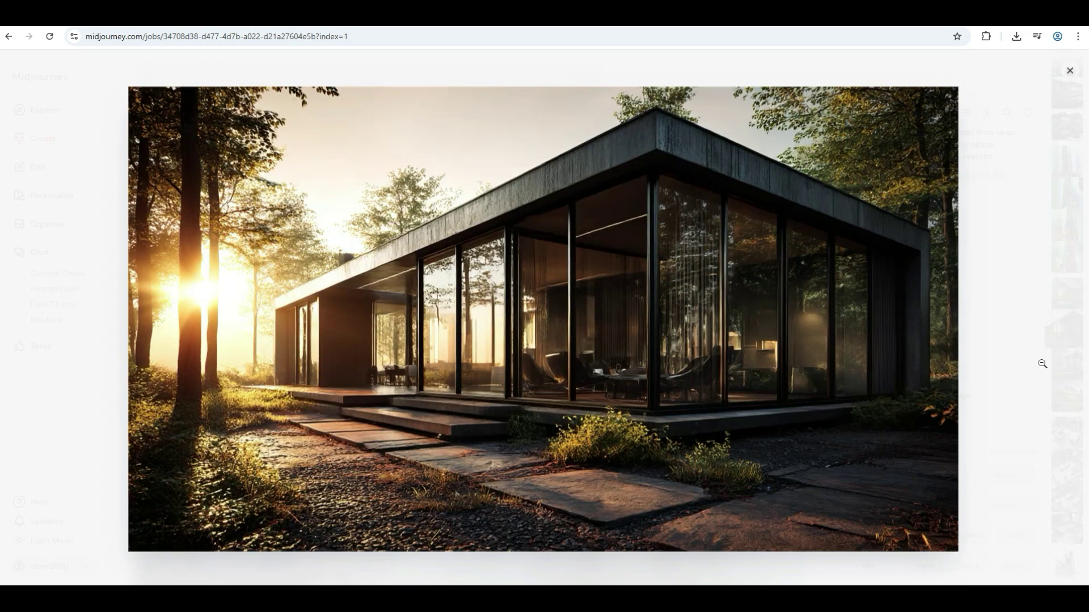
pyautogui.press('Right')
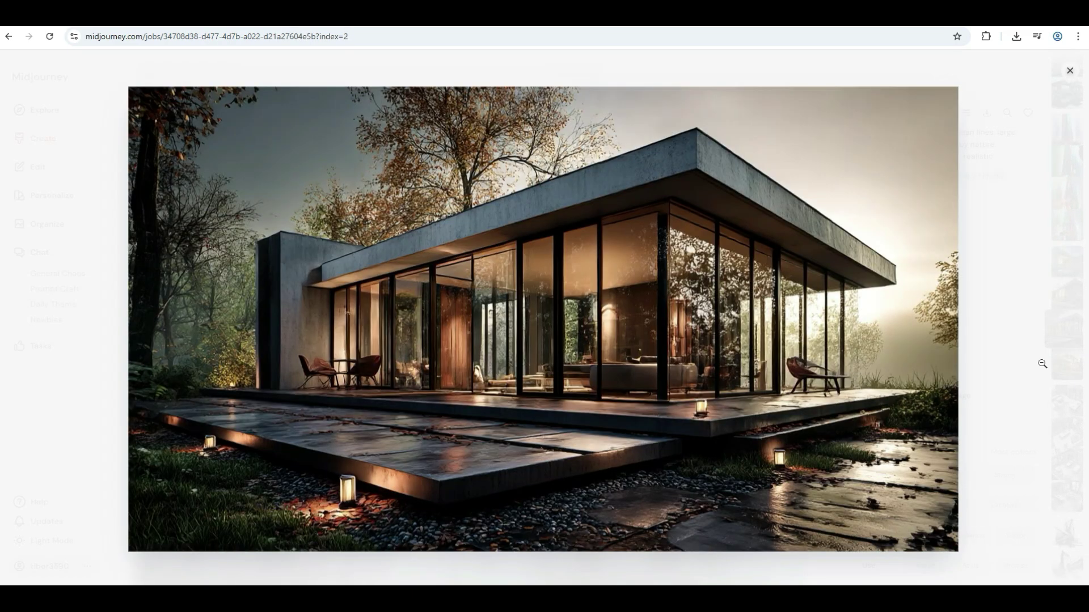
pyautogui.press('Right')
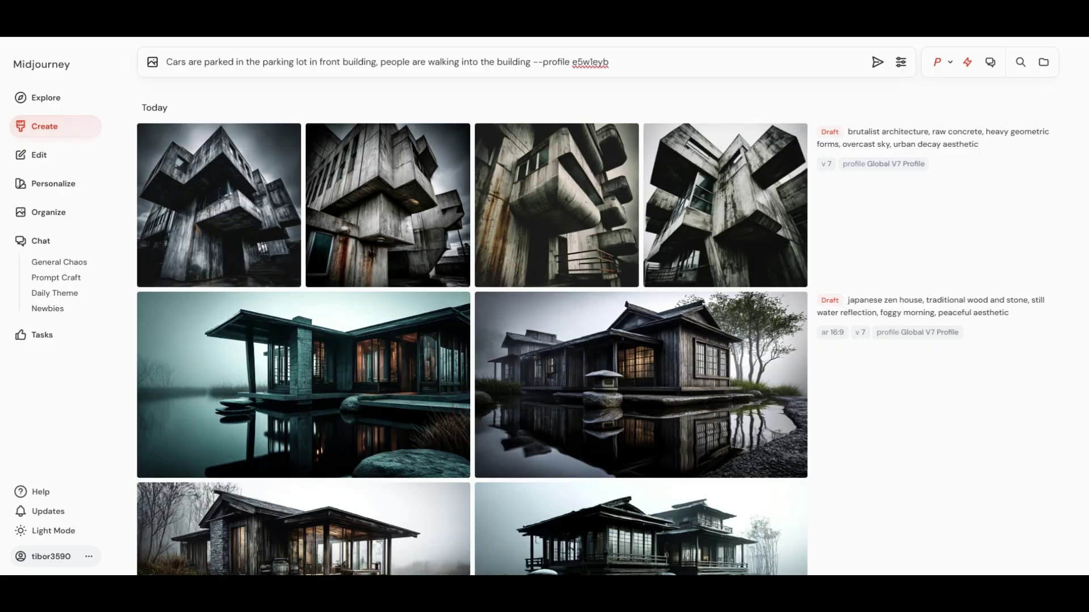